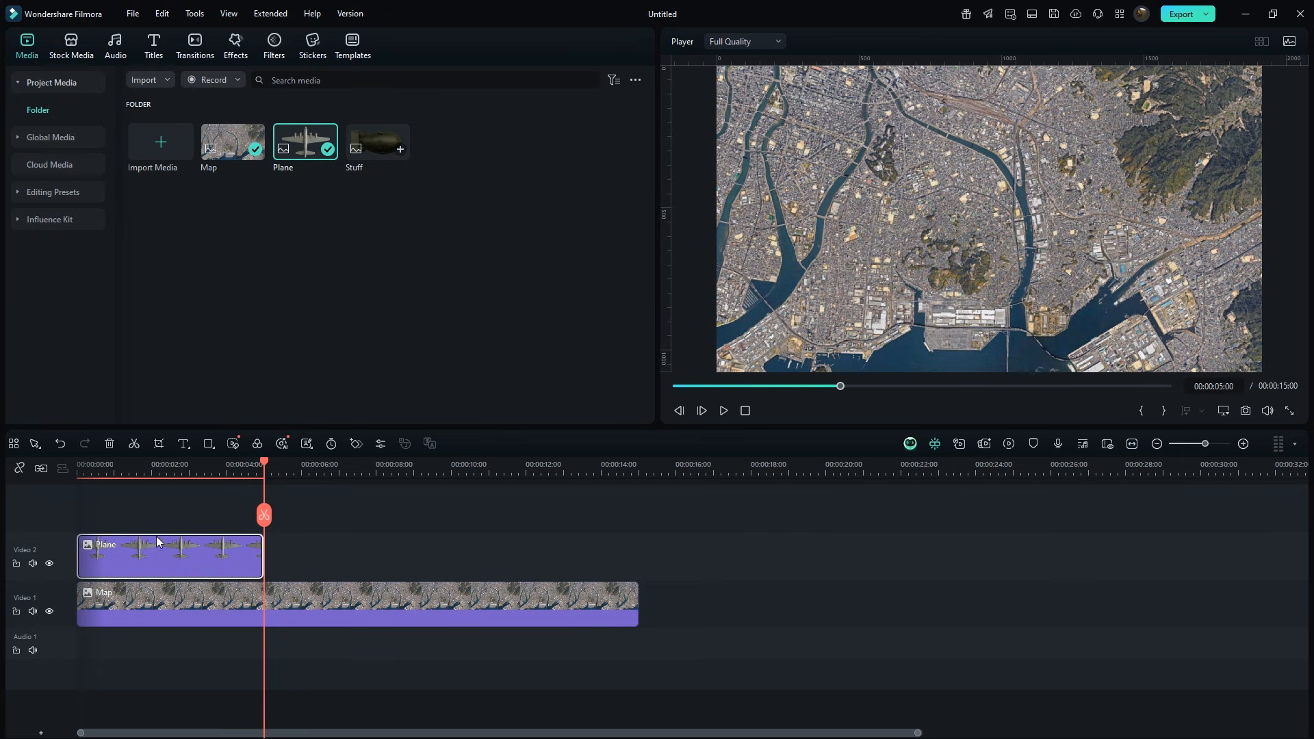
Extend the Plane clip so it ends with the Map clip at about 15 seconds, and select it.
{"action": "left_click_drag", "start_coordinate": [262, 570], "coordinate": [635, 570]}
{"action": "left_click", "coordinate": [622, 574]}
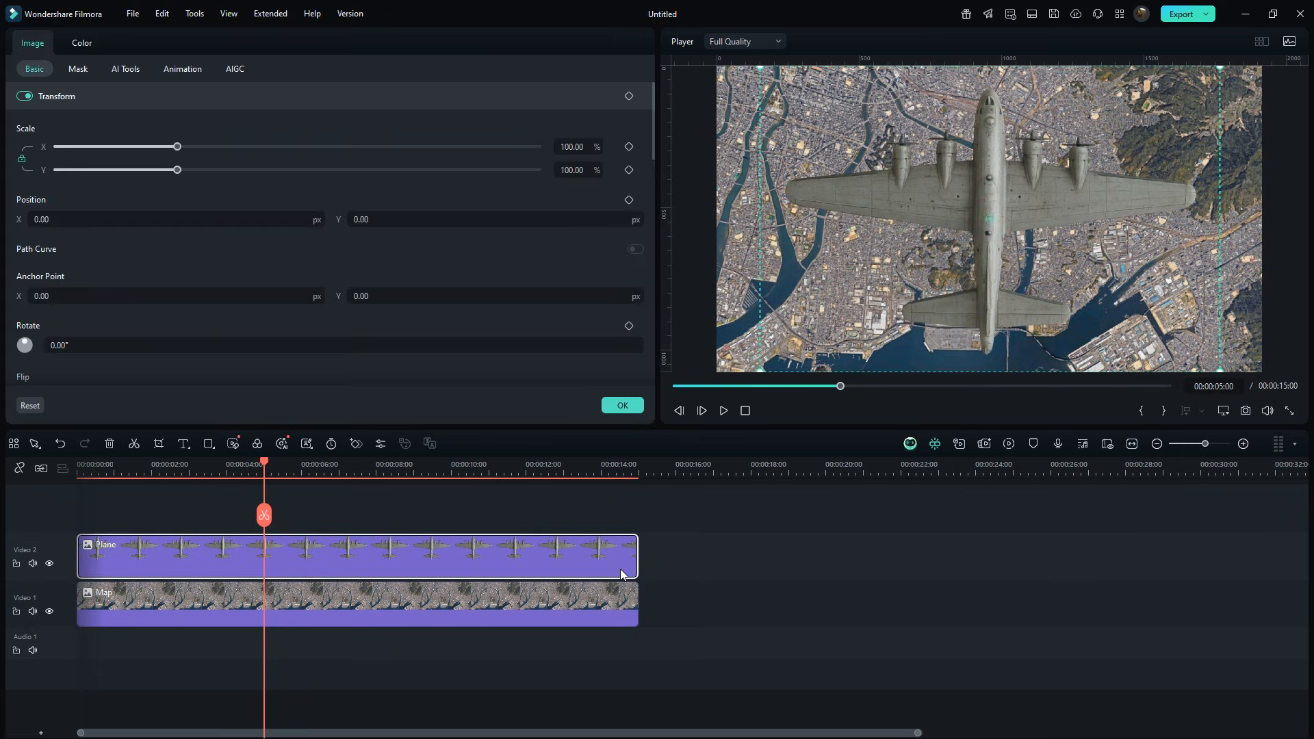
Scale the plane to 22%, rotate it to -90°, and move it just past the frame's right edge at the clip start.
{"action": "left_click_drag", "start_coordinate": [576, 147], "coordinate": [576, 146]}
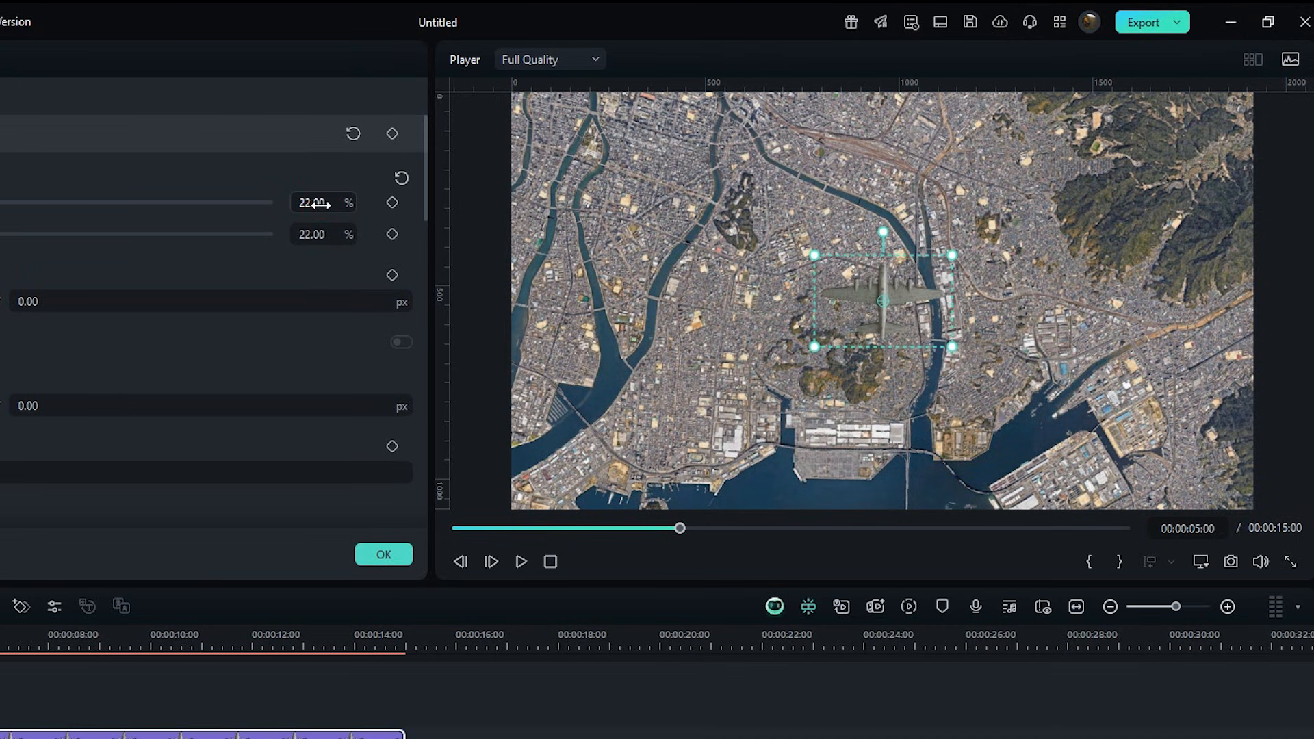
{"action": "left_click_drag", "start_coordinate": [877, 235], "coordinate": [714, 306]}
{"action": "left_click_drag", "start_coordinate": [890, 302], "coordinate": [1313, 244]}
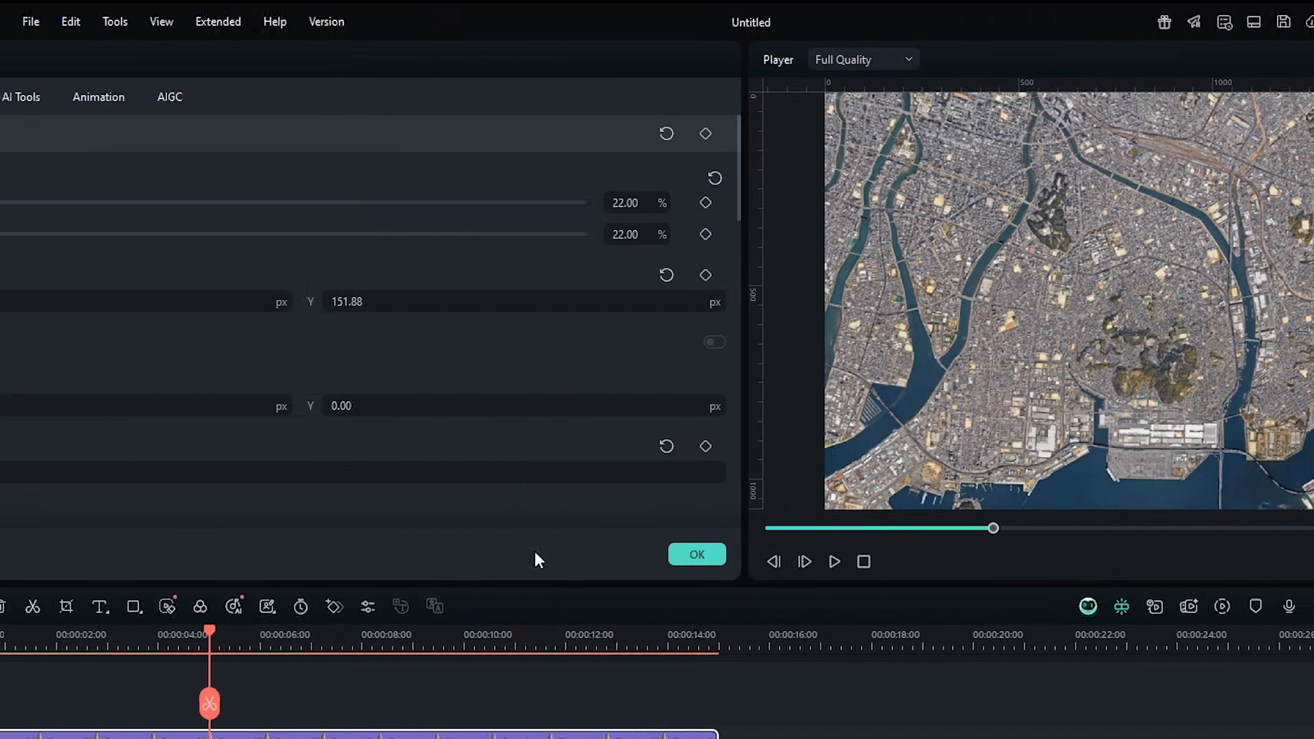
{"action": "left_click_drag", "start_coordinate": [109, 645], "coordinate": [94, 648]}
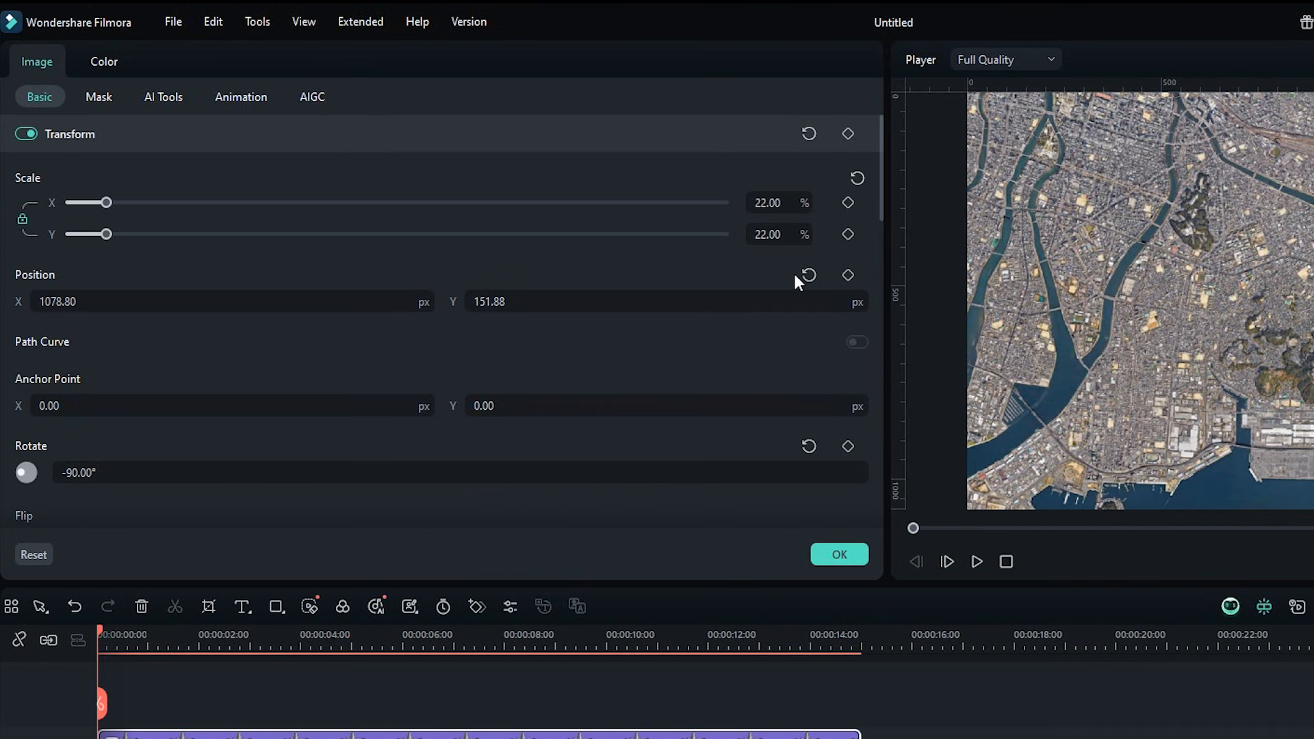
Enable Path Curve and, near 7 seconds, move the plane to the frame's lower-left edge to create a motion path.
{"action": "left_click", "coordinate": [858, 342]}
{"action": "left_click", "coordinate": [451, 635]}
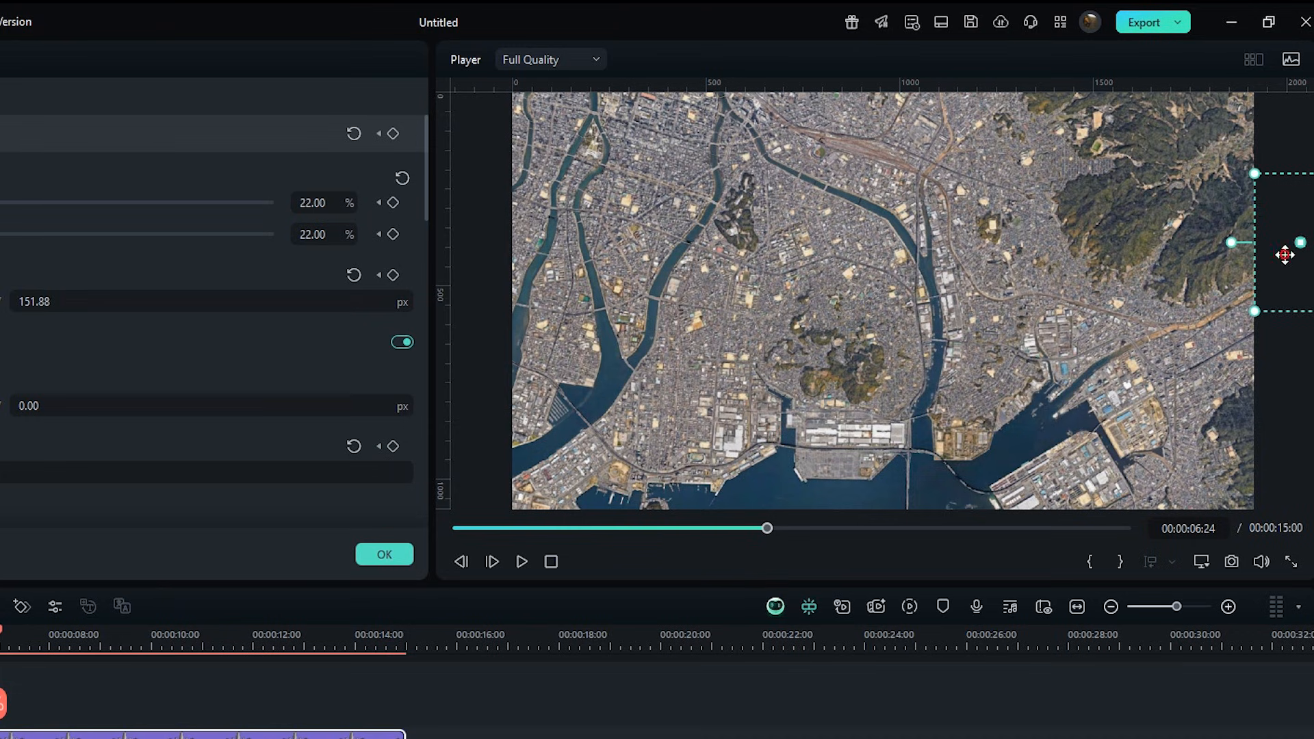
{"action": "left_click_drag", "start_coordinate": [1286, 255], "coordinate": [474, 478]}
{"action": "left_click_drag", "start_coordinate": [554, 469], "coordinate": [473, 477]}
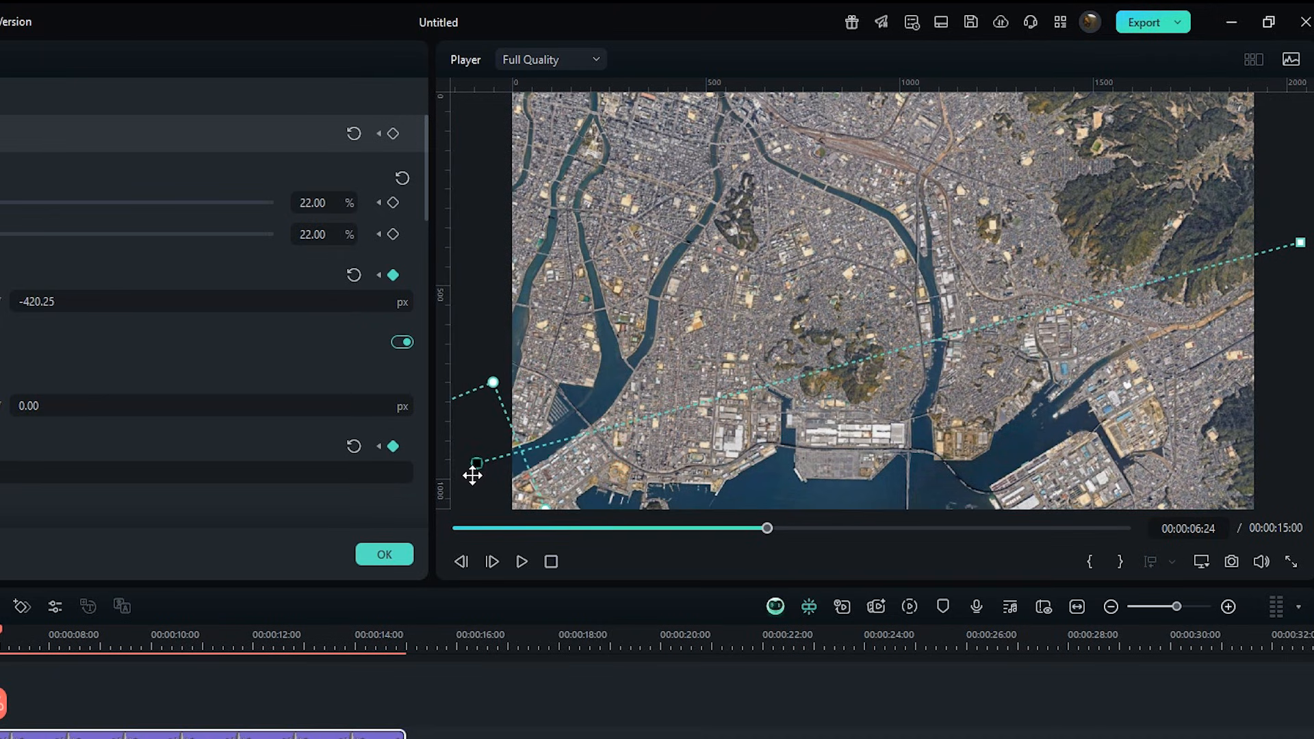
Set the path keyframe type to Curve and bend the plane's motion path upward through the map's center.
{"action": "right_click", "coordinate": [476, 464]}
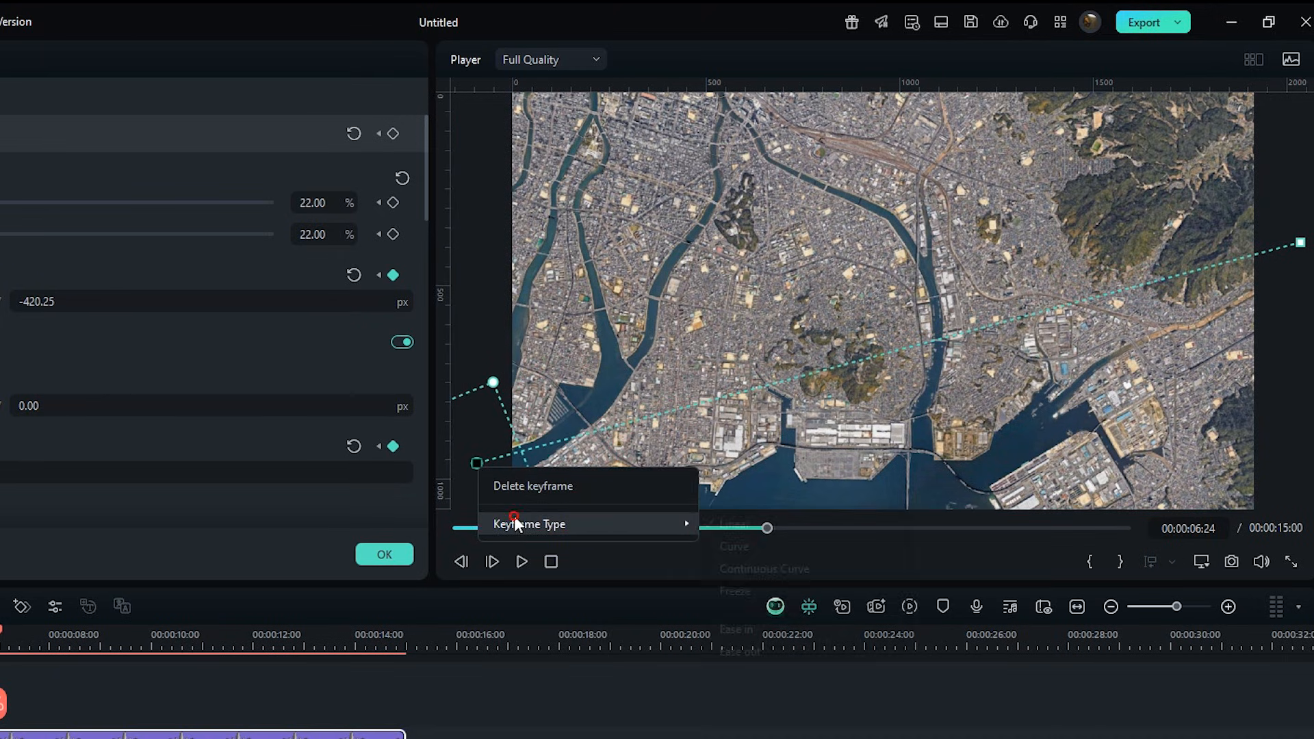
{"action": "mouse_move", "coordinate": [541, 523]}
{"action": "left_click", "coordinate": [734, 546]}
{"action": "left_click_drag", "start_coordinate": [881, 349], "coordinate": [852, 218]}
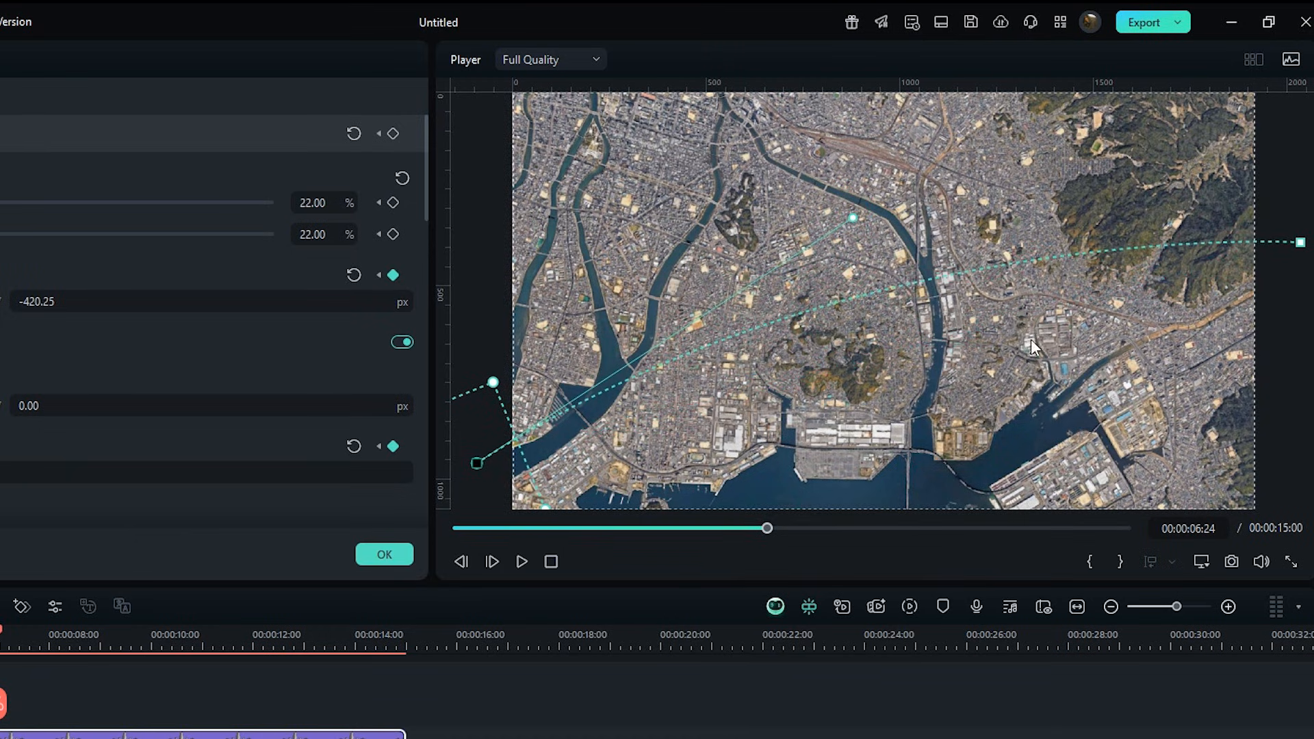
Play back the plane's flight animation in the preview.
{"action": "left_click", "coordinate": [547, 561]}
{"action": "left_click", "coordinate": [523, 561]}
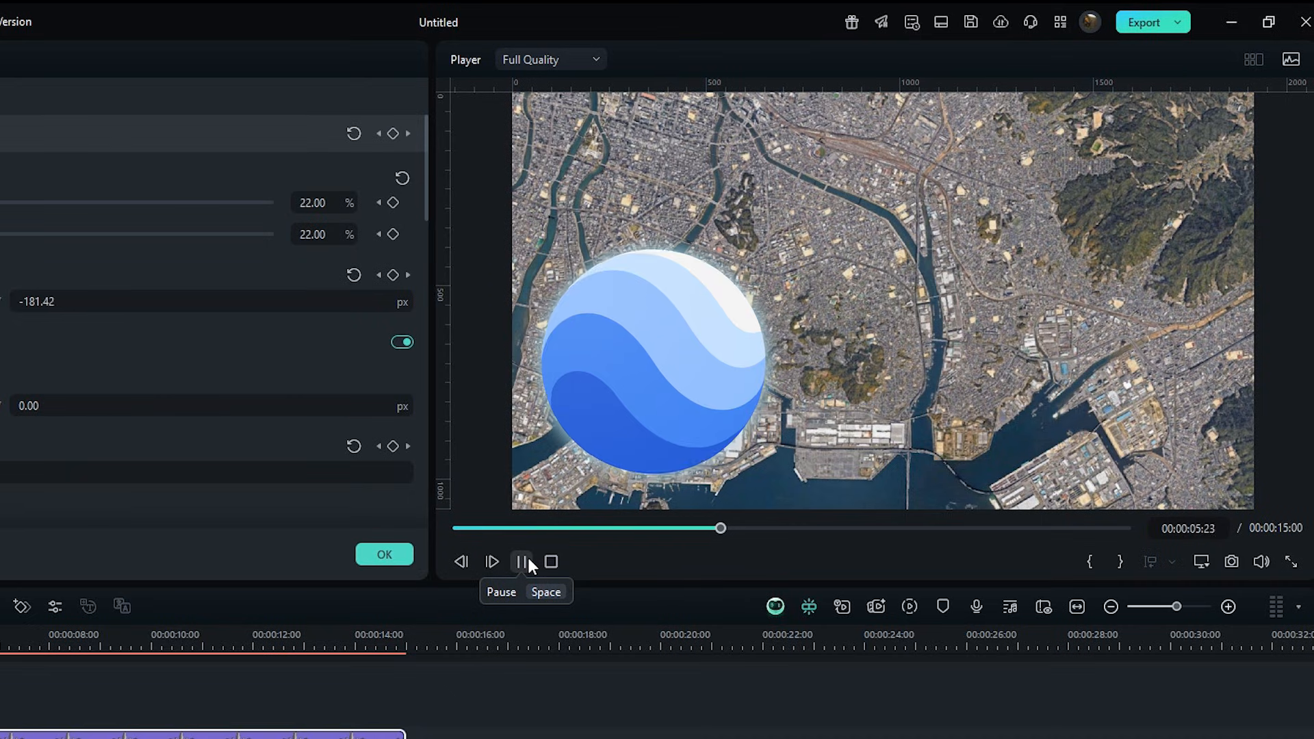
{"action": "left_click", "coordinate": [523, 562]}
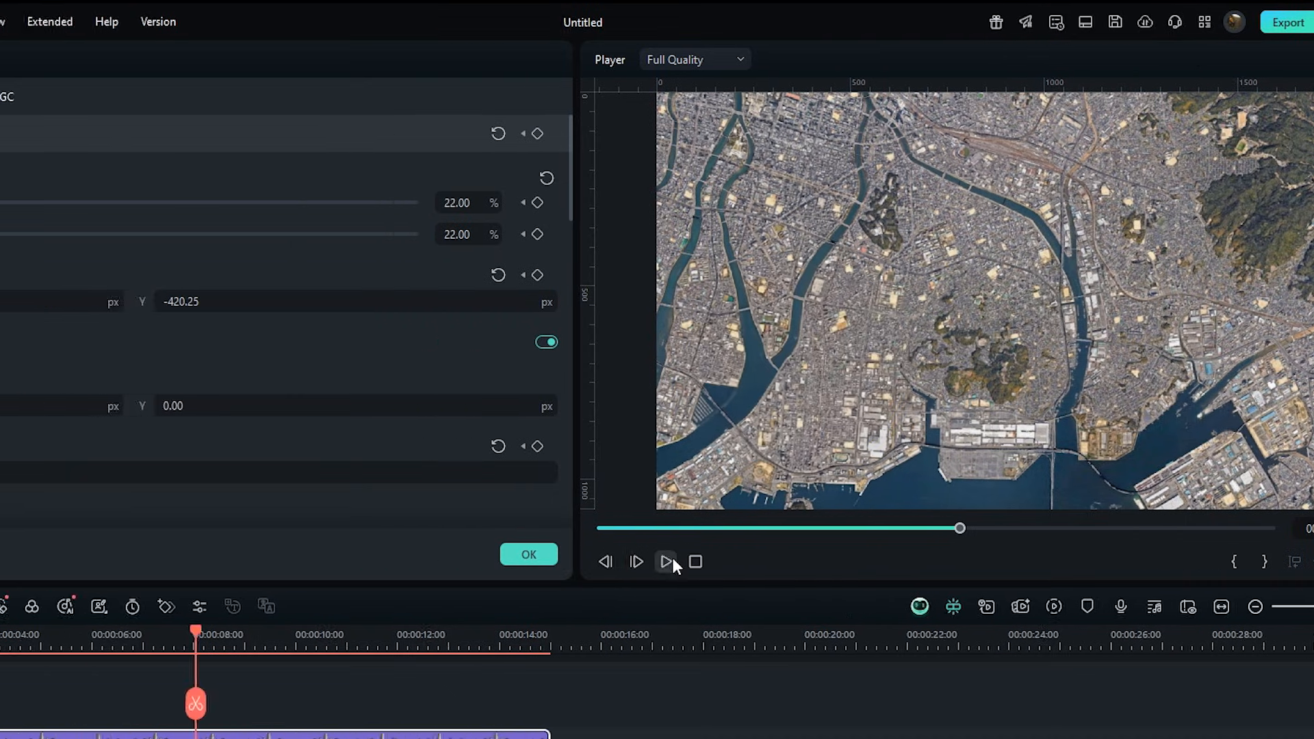
Enable the plane's Shadow with distance 7%, blur 11% and opacity 75%.
{"action": "scroll", "coordinate": [245, 384], "scroll_direction": "down", "scroll_amount": 10}
{"action": "left_click", "coordinate": [28, 229]}
{"action": "scroll", "coordinate": [438, 465], "scroll_direction": "down", "scroll_amount": 3}
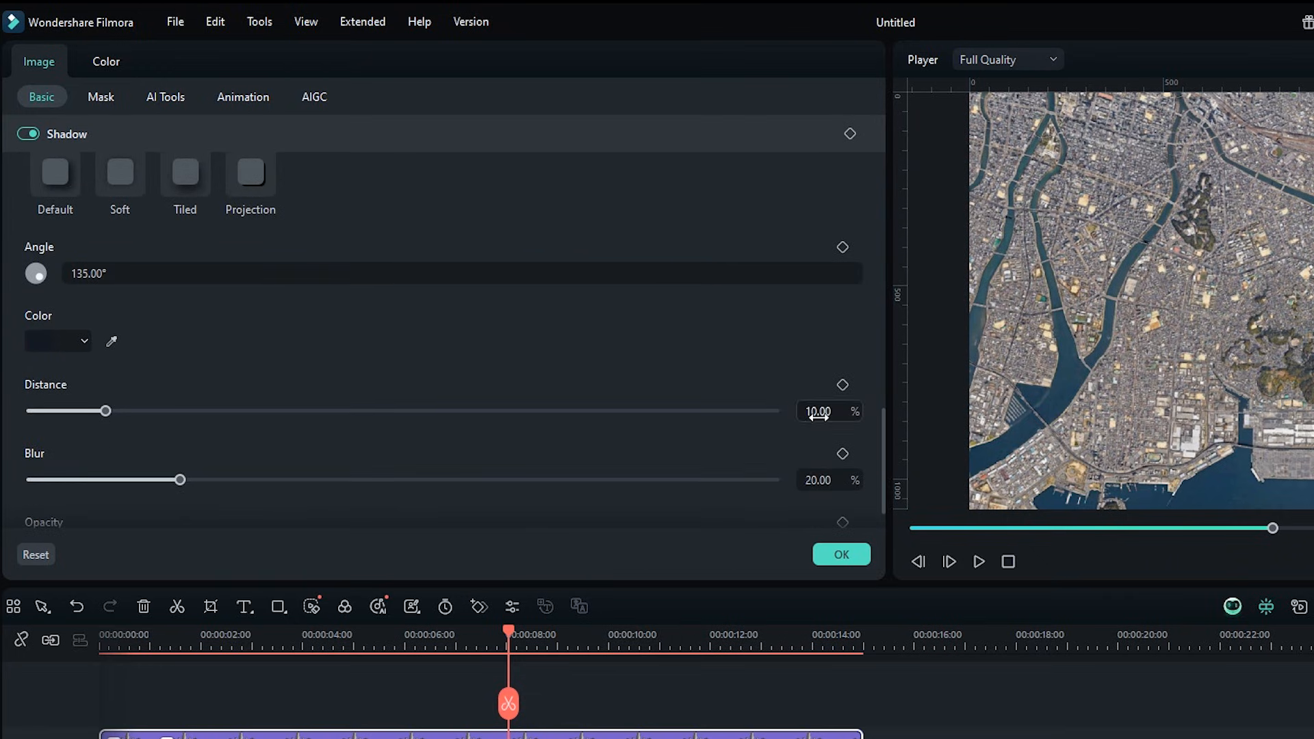
{"action": "left_click", "coordinate": [312, 647]}
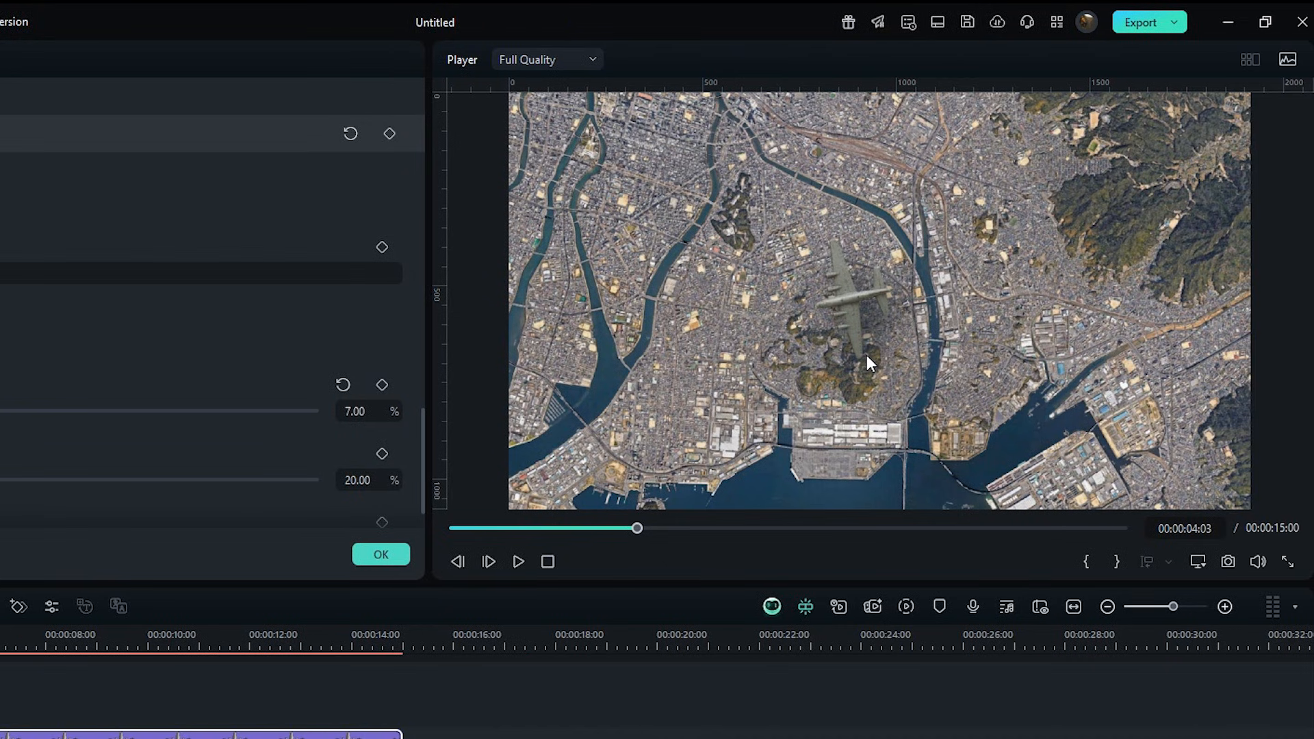
{"action": "left_click", "coordinate": [350, 480]}
{"action": "type", "text": "11"}
{"action": "key", "text": "Return"}
{"action": "scroll", "coordinate": [362, 484], "scroll_direction": "down", "scroll_amount": 1}
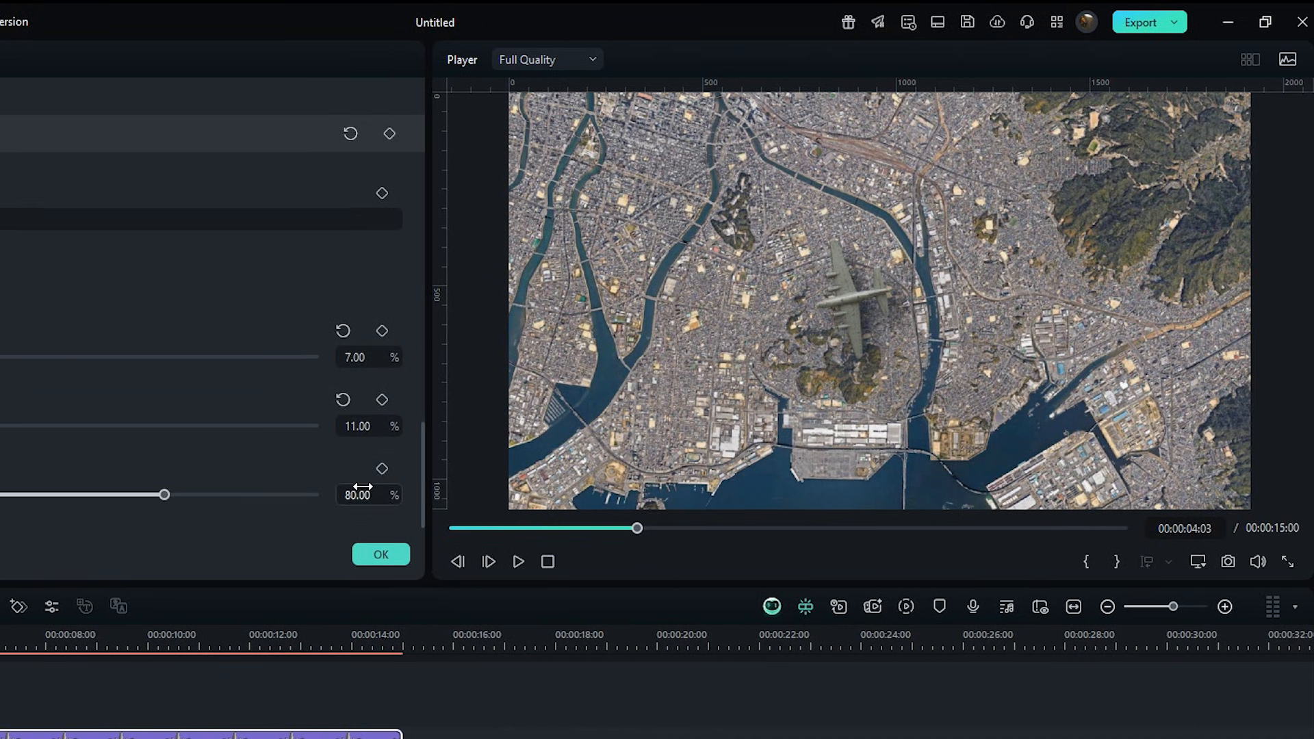
{"action": "type", "text": "75"}
{"action": "key", "text": "Return"}
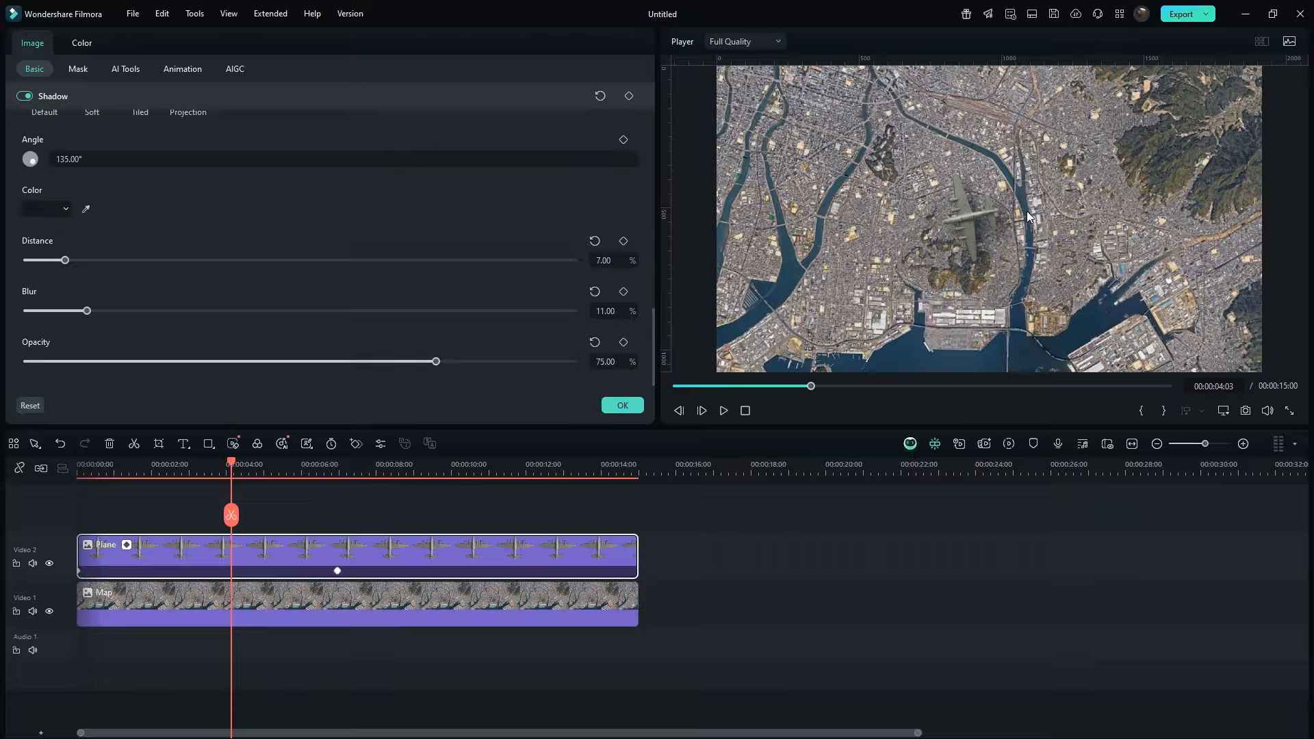
Add the Stuff bomb image on a new track above the plane, starting at about 4 seconds.
{"action": "left_click_drag", "start_coordinate": [233, 469], "coordinate": [225, 468]}
{"action": "left_click", "coordinate": [260, 503]}
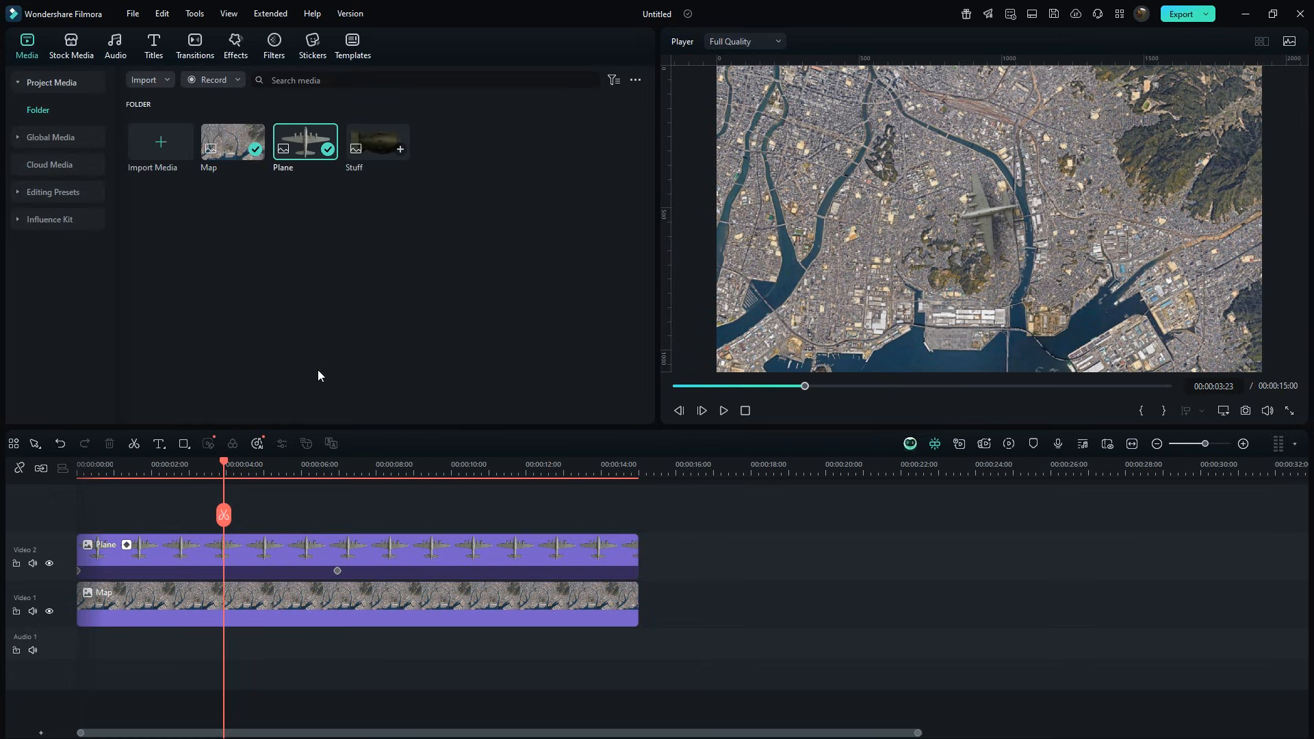
{"action": "left_click_drag", "start_coordinate": [379, 149], "coordinate": [239, 492]}
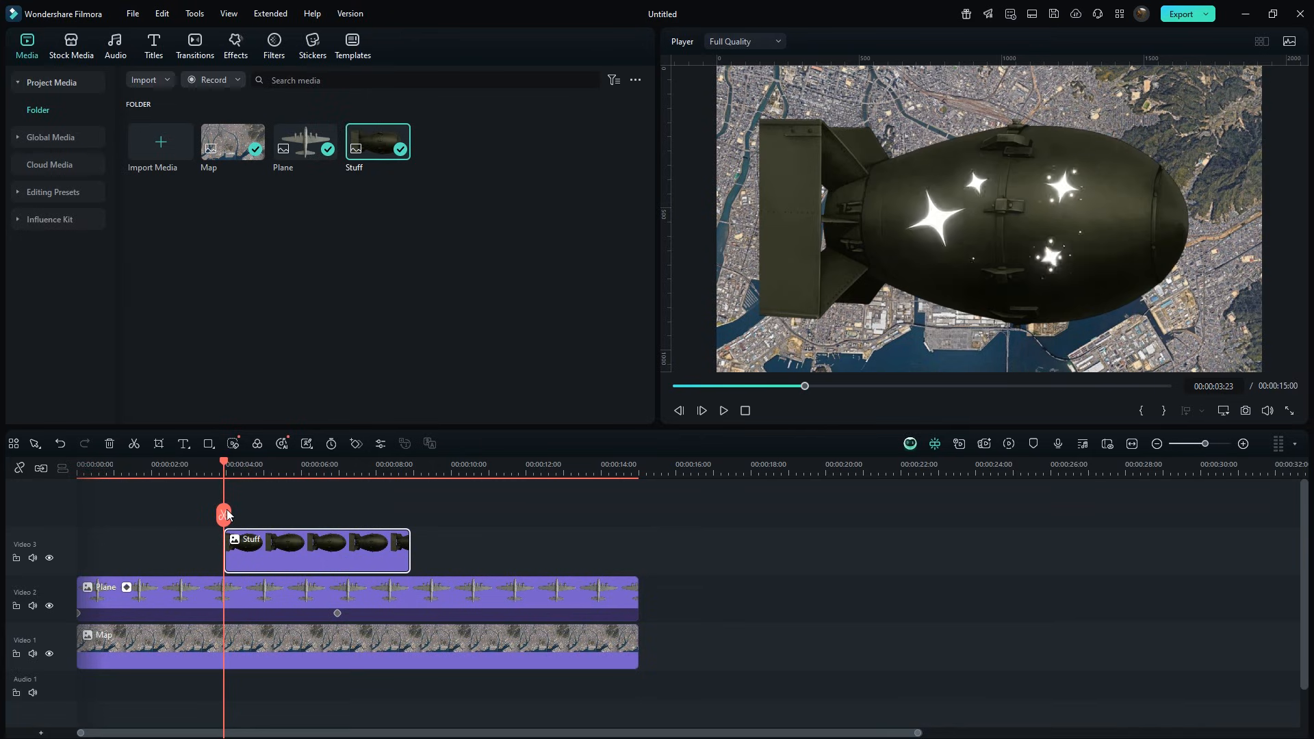
Adjust the bomb's color with Vibrance -72 and Exposure 12.
{"action": "left_click", "coordinate": [310, 558]}
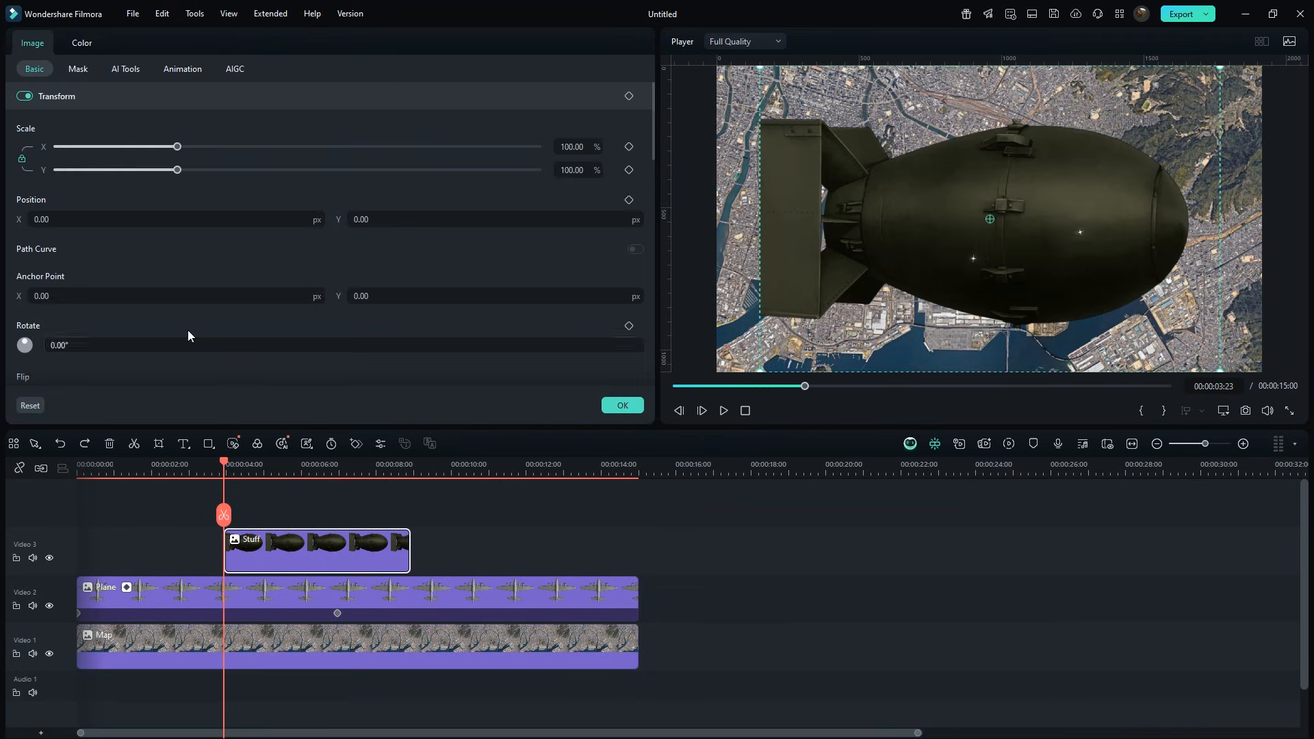
{"action": "left_click", "coordinate": [81, 42]}
{"action": "left_click_drag", "start_coordinate": [300, 221], "coordinate": [132, 236]}
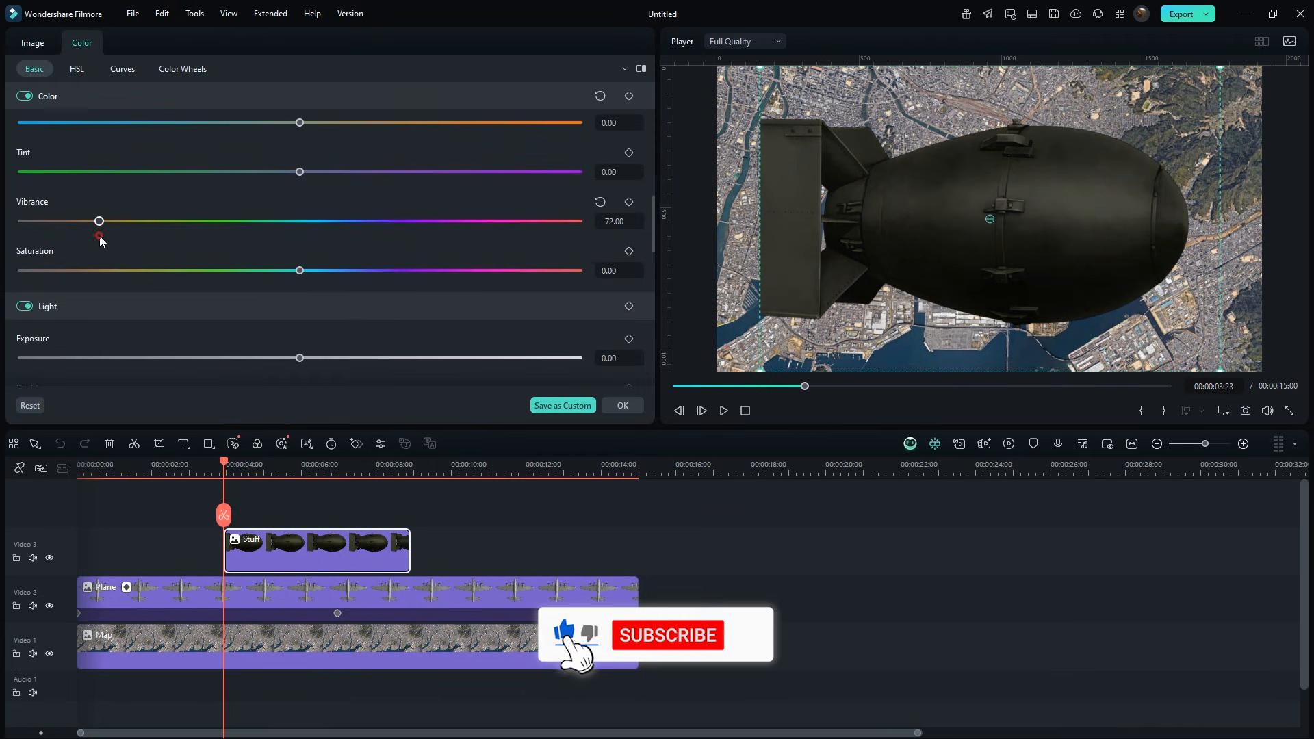
{"action": "scroll", "coordinate": [220, 314], "scroll_direction": "down", "scroll_amount": 1}
{"action": "left_click", "coordinate": [334, 329]}
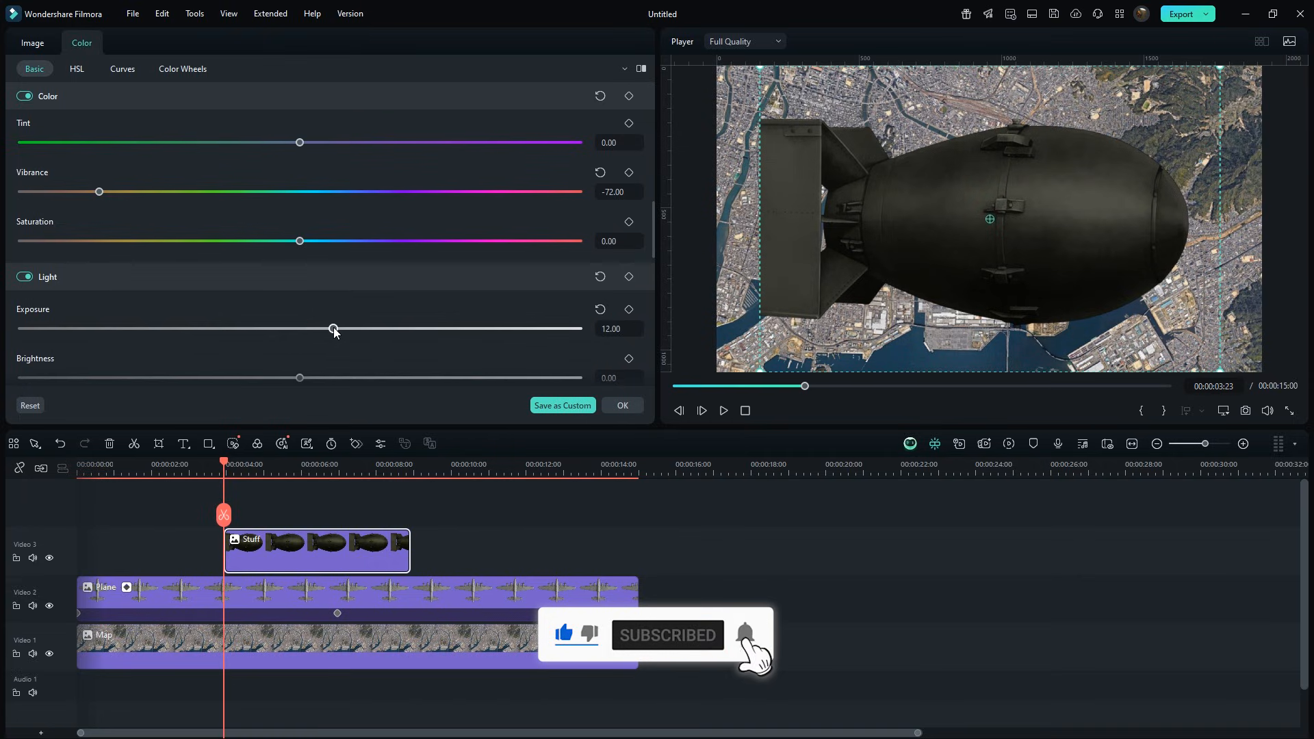
Add a Transform keyframe on the bomb, scale it to 4%, and position it under the plane.
{"action": "left_click", "coordinate": [32, 42]}
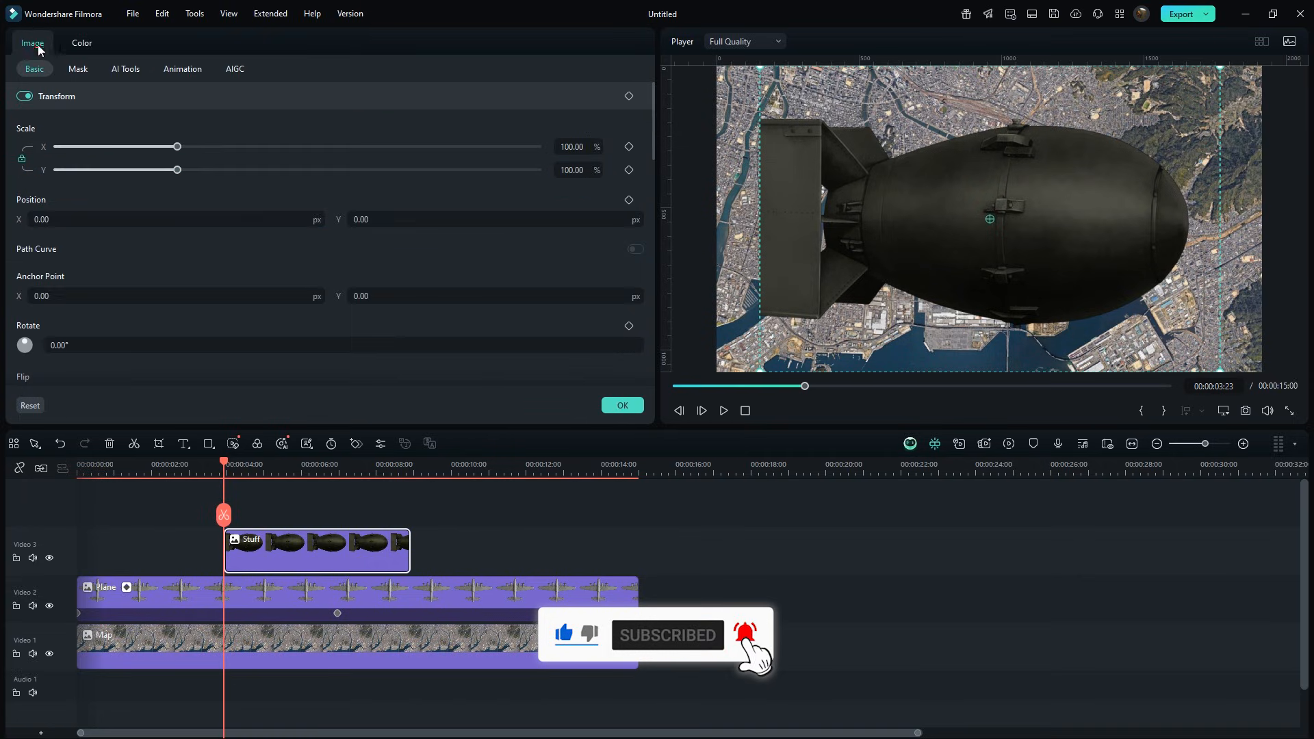
{"action": "left_click", "coordinate": [629, 95]}
{"action": "left_click", "coordinate": [568, 147]}
{"action": "type", "text": "4"}
{"action": "key", "text": "Return"}
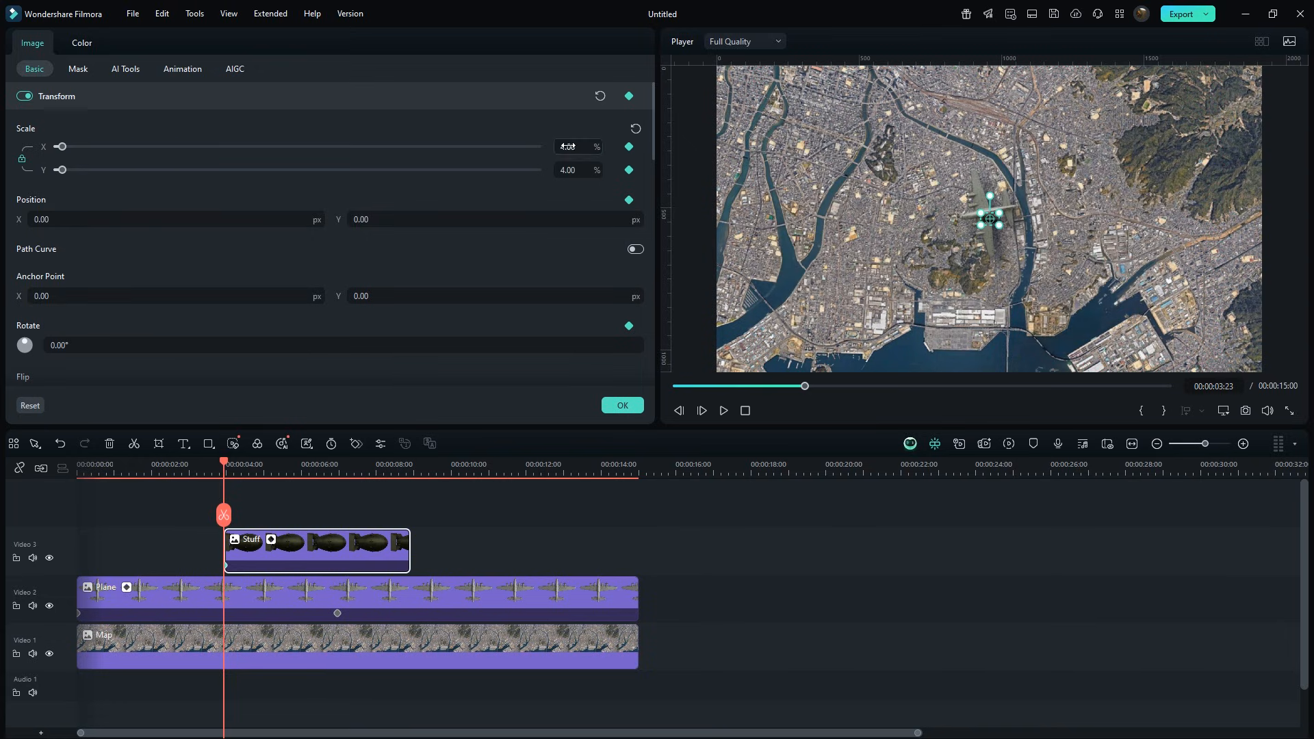
{"action": "left_click_drag", "start_coordinate": [986, 215], "coordinate": [984, 209]}
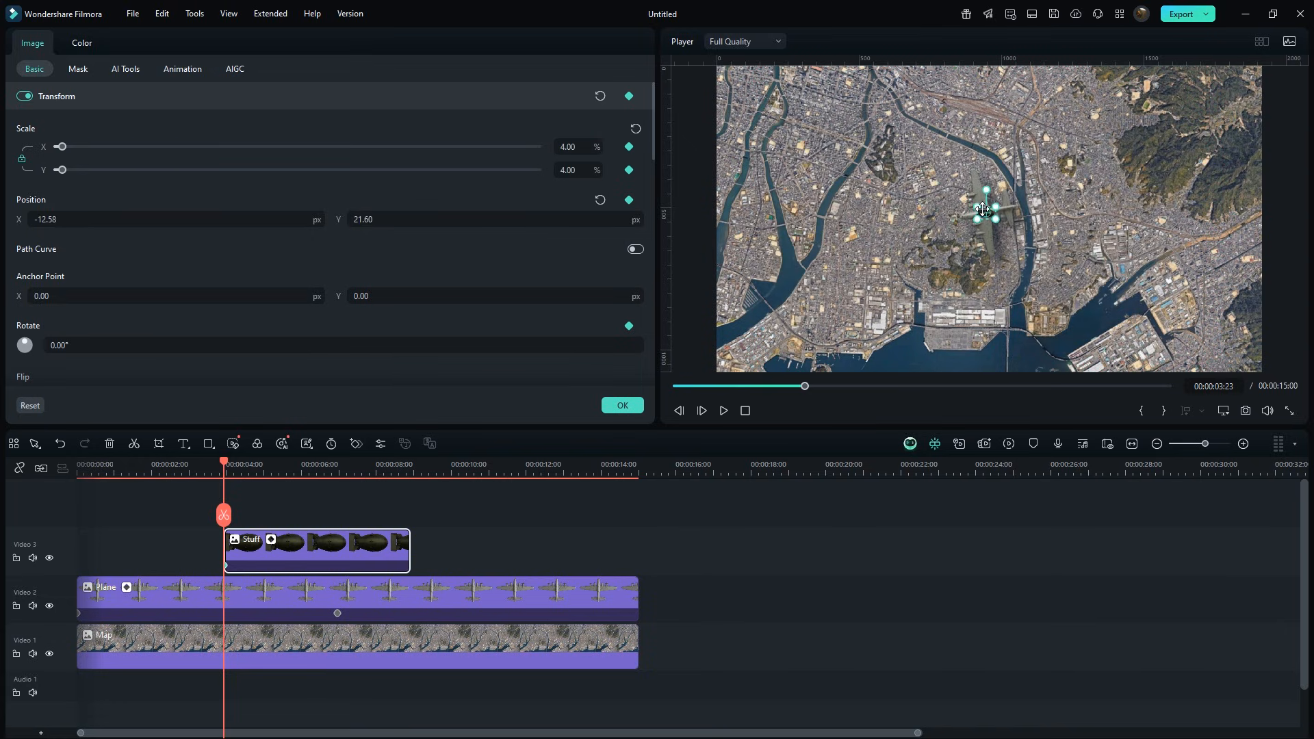
At 6 seconds, shrink the bomb to 0% and rotate it 178°, then trim the bomb clip to end there.
{"action": "left_click_drag", "start_coordinate": [224, 464], "coordinate": [303, 471]}
{"action": "left_click_drag", "start_coordinate": [279, 346], "coordinate": [279, 346]}
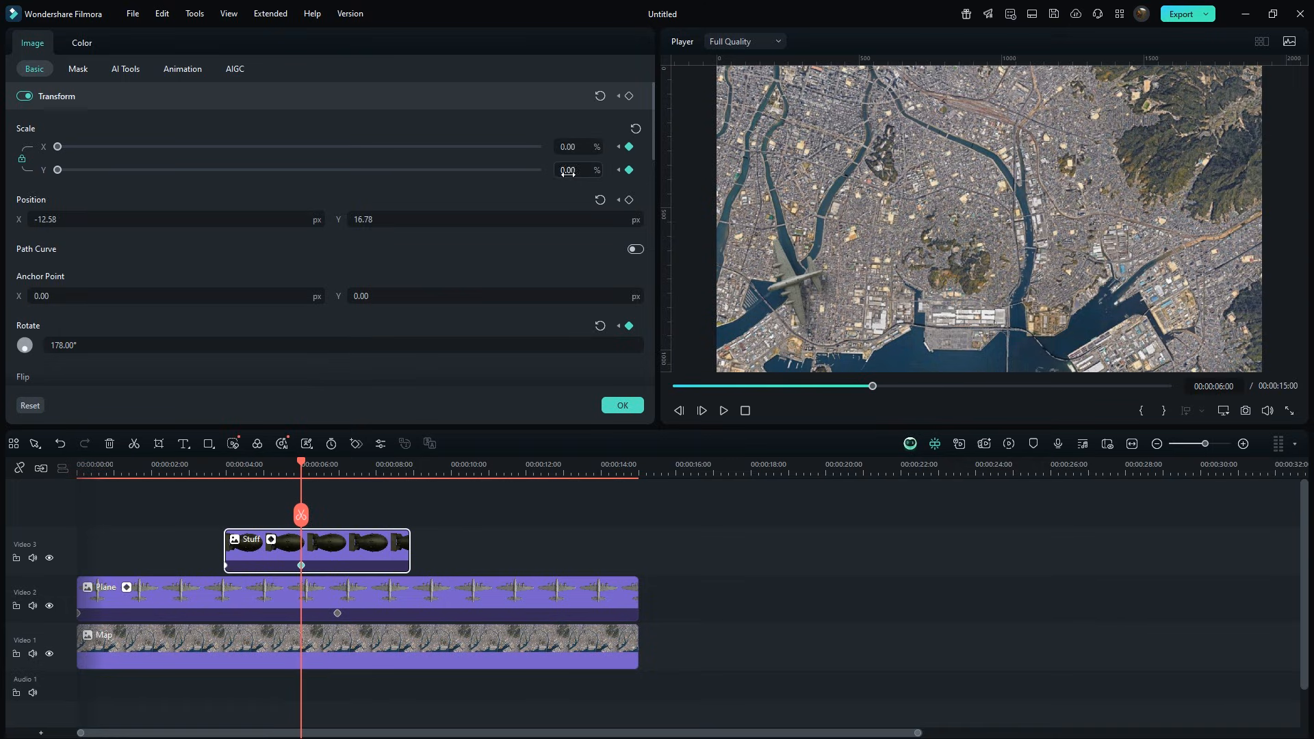
{"action": "left_click_drag", "start_coordinate": [409, 541], "coordinate": [299, 541]}
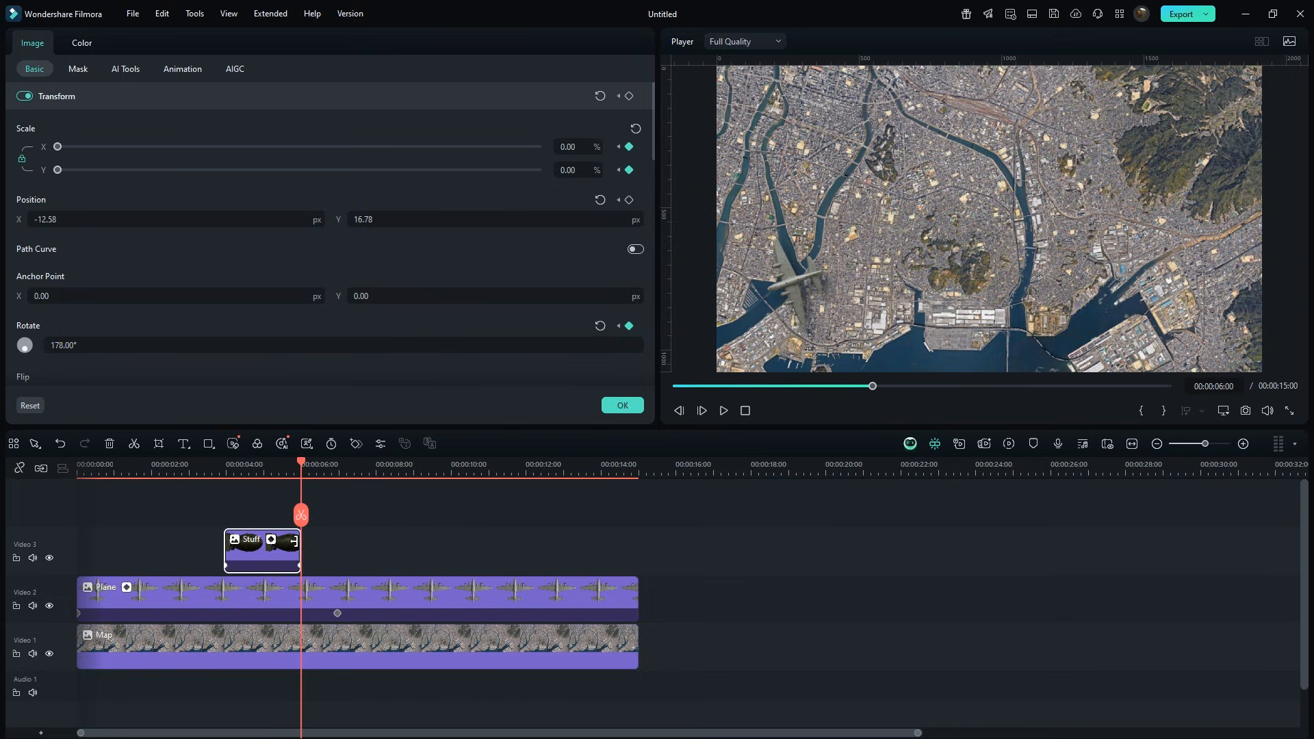
Open the bomb clip's keyframe curve view and change the interpolation of its scale keyframe.
{"action": "left_click", "coordinate": [272, 540]}
{"action": "scroll", "coordinate": [270, 650], "scroll_direction": "down", "scroll_amount": 2}
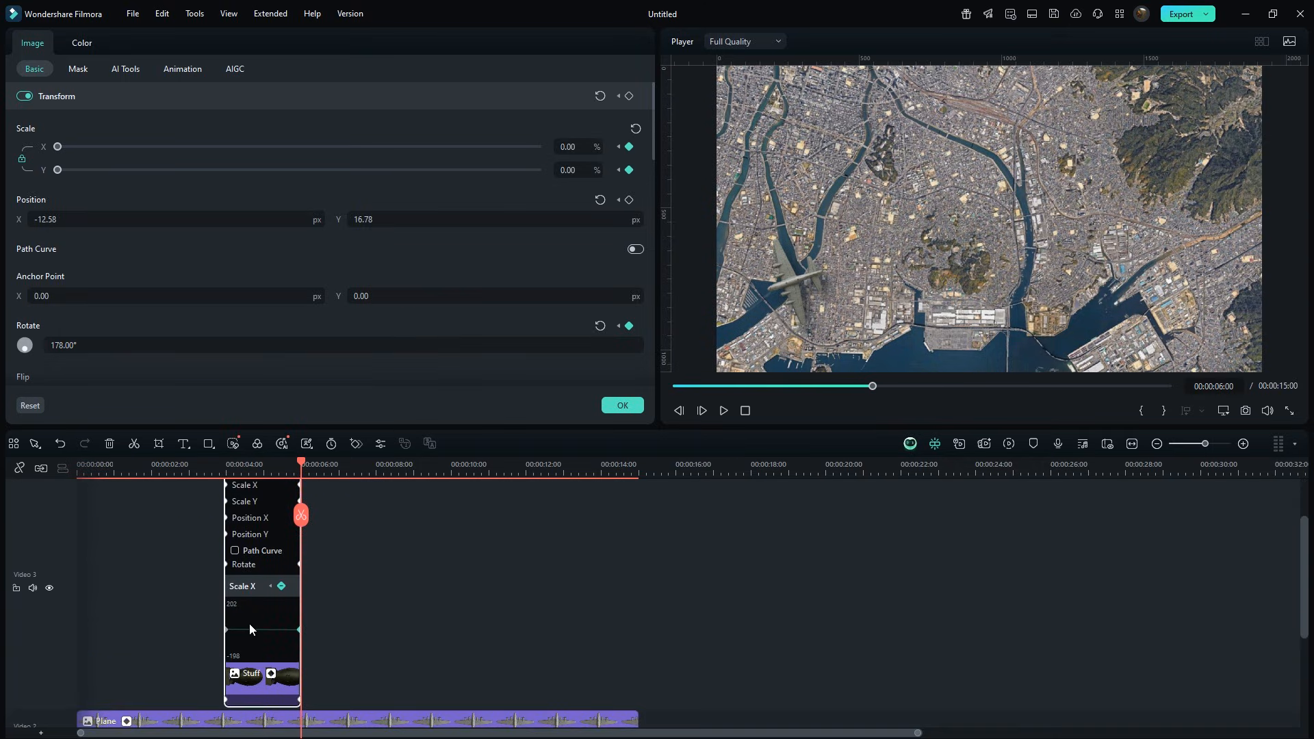
{"action": "right_click", "coordinate": [227, 630]}
{"action": "left_click", "coordinate": [260, 665]}
{"action": "left_click", "coordinate": [270, 673]}
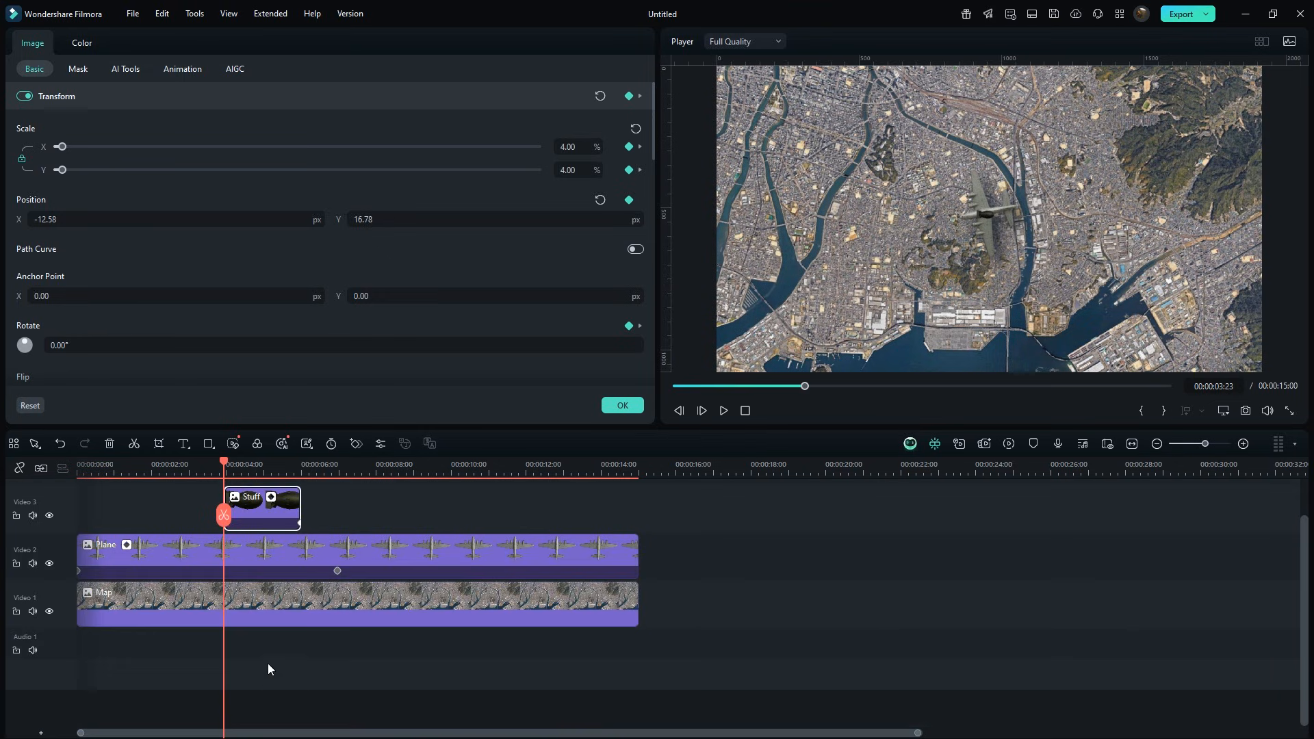
Move the bomb clip to a track between the Plane and Map tracks.
{"action": "scroll", "coordinate": [308, 609], "scroll_direction": "up", "scroll_amount": 2}
{"action": "left_click_drag", "start_coordinate": [315, 602], "coordinate": [258, 611]}
{"action": "left_click_drag", "start_coordinate": [267, 582], "coordinate": [268, 631]}
Play the bomb drop in the preview.
{"action": "left_click", "coordinate": [281, 555]}
{"action": "key", "text": "space"}
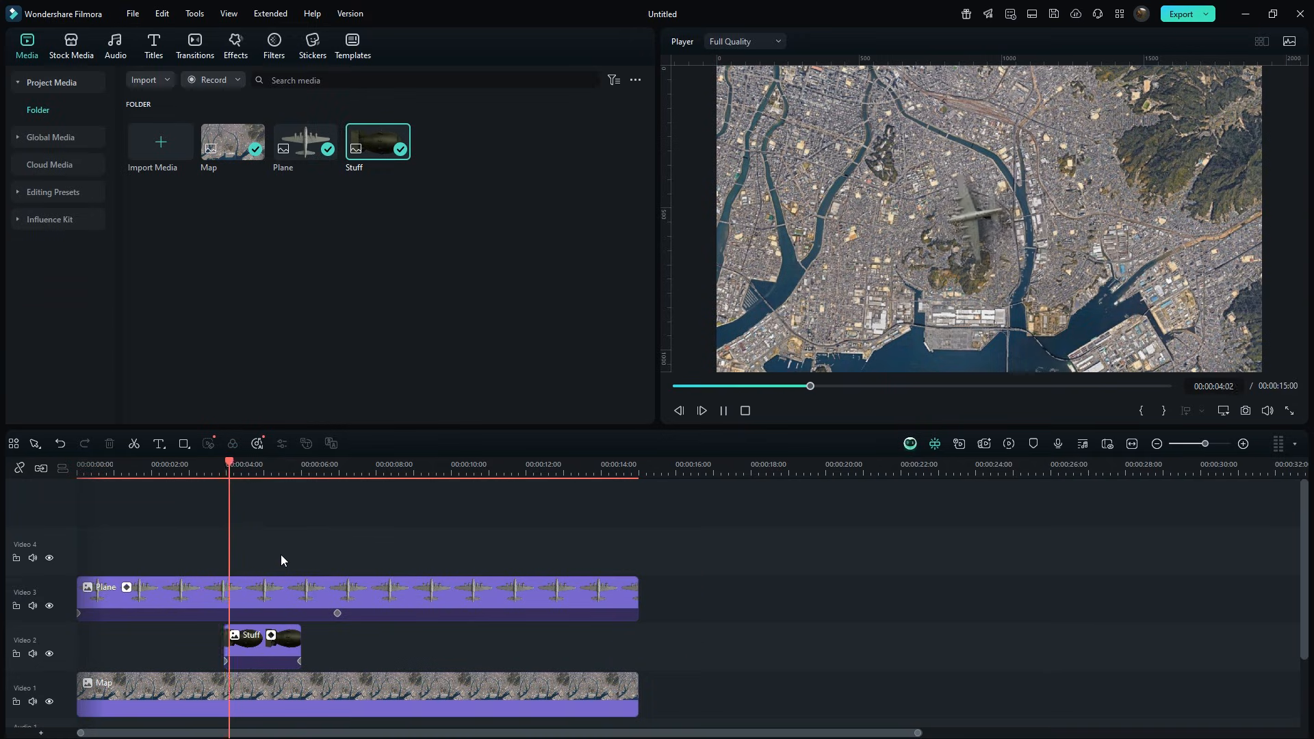
{"action": "key", "text": "space"}
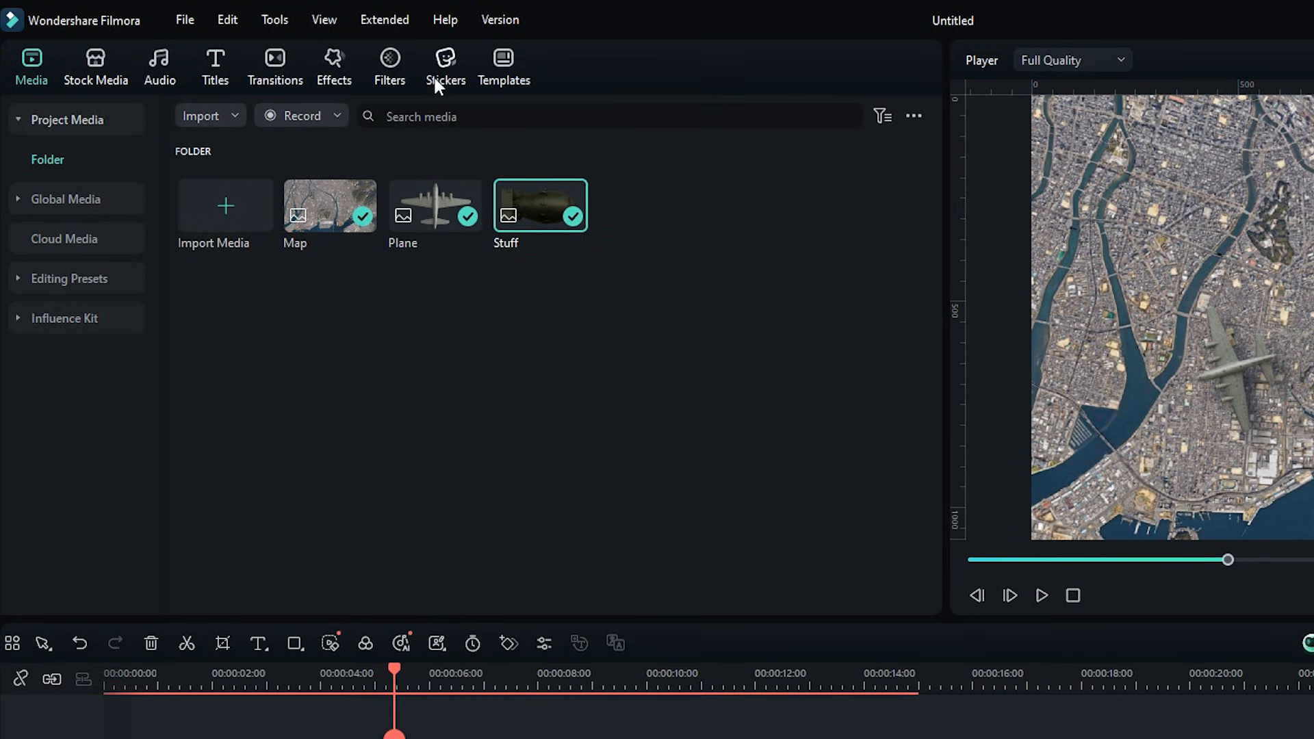
Search the stickers for explosion and add the first explosion sticker to a new top track at the playhead.
{"action": "left_click", "coordinate": [313, 45]}
{"action": "left_click", "coordinate": [437, 113]}
{"action": "type", "text": "explosion"}
{"action": "key", "text": "Return"}
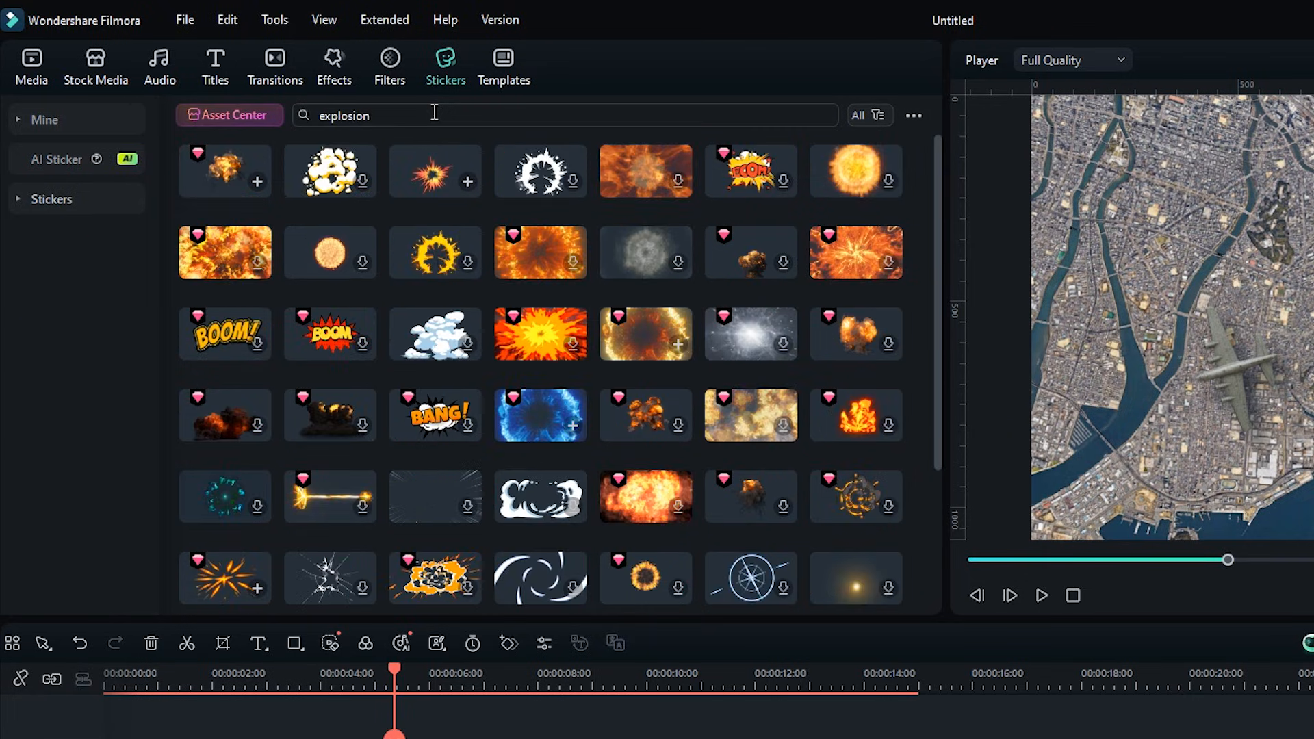
{"action": "left_click_drag", "start_coordinate": [391, 667], "coordinate": [380, 671]}
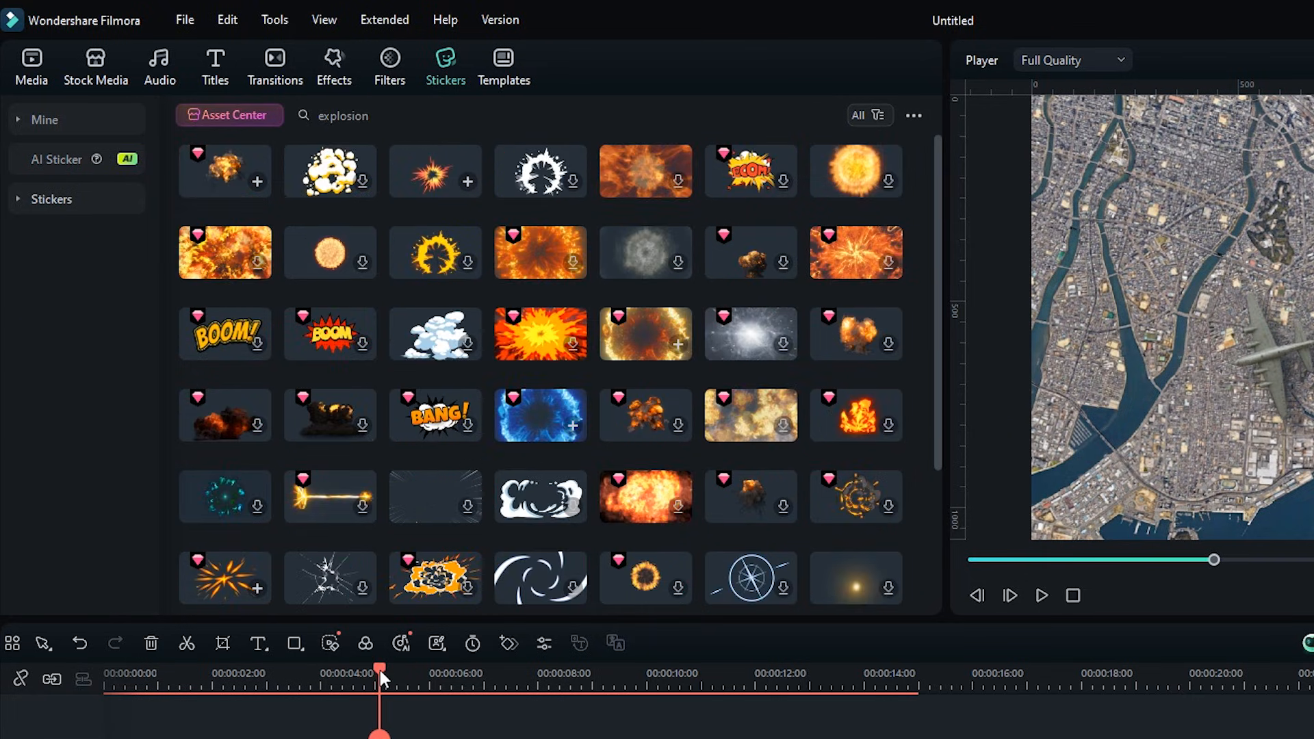
{"action": "left_click_drag", "start_coordinate": [211, 174], "coordinate": [446, 505]}
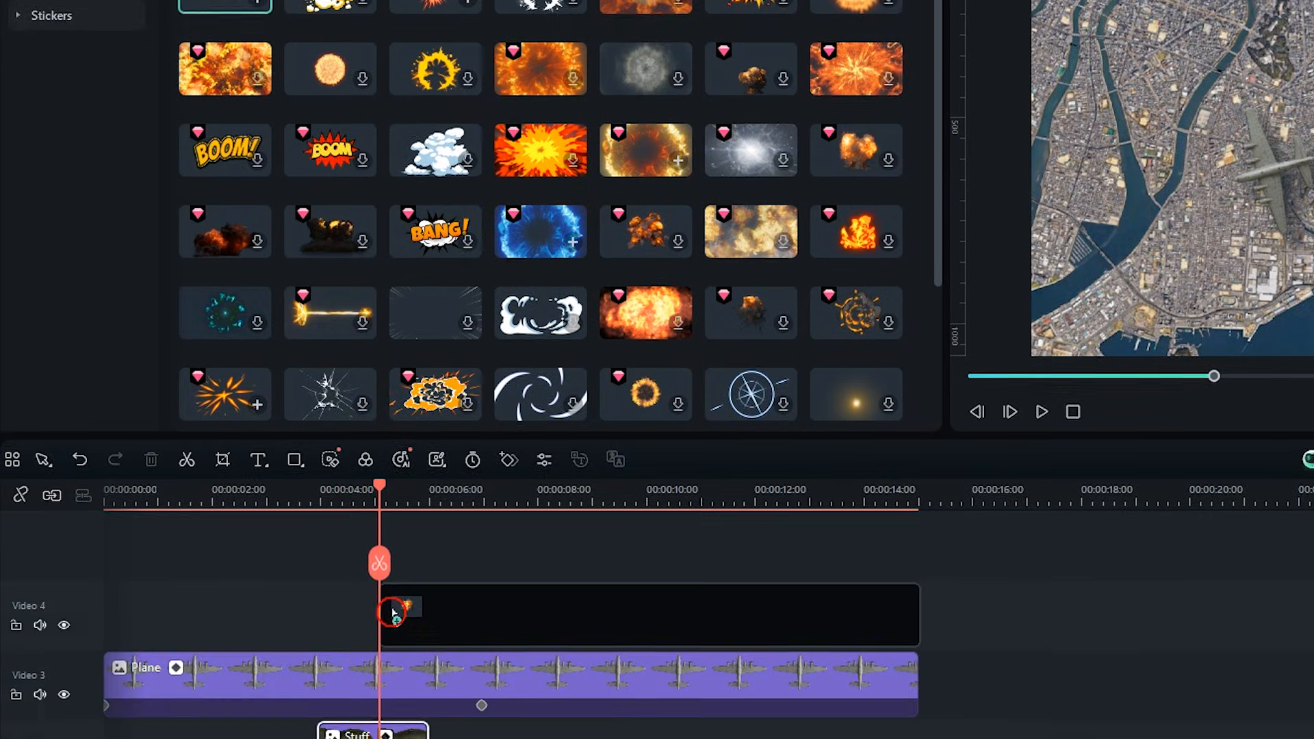
{"action": "left_click", "coordinate": [486, 398]}
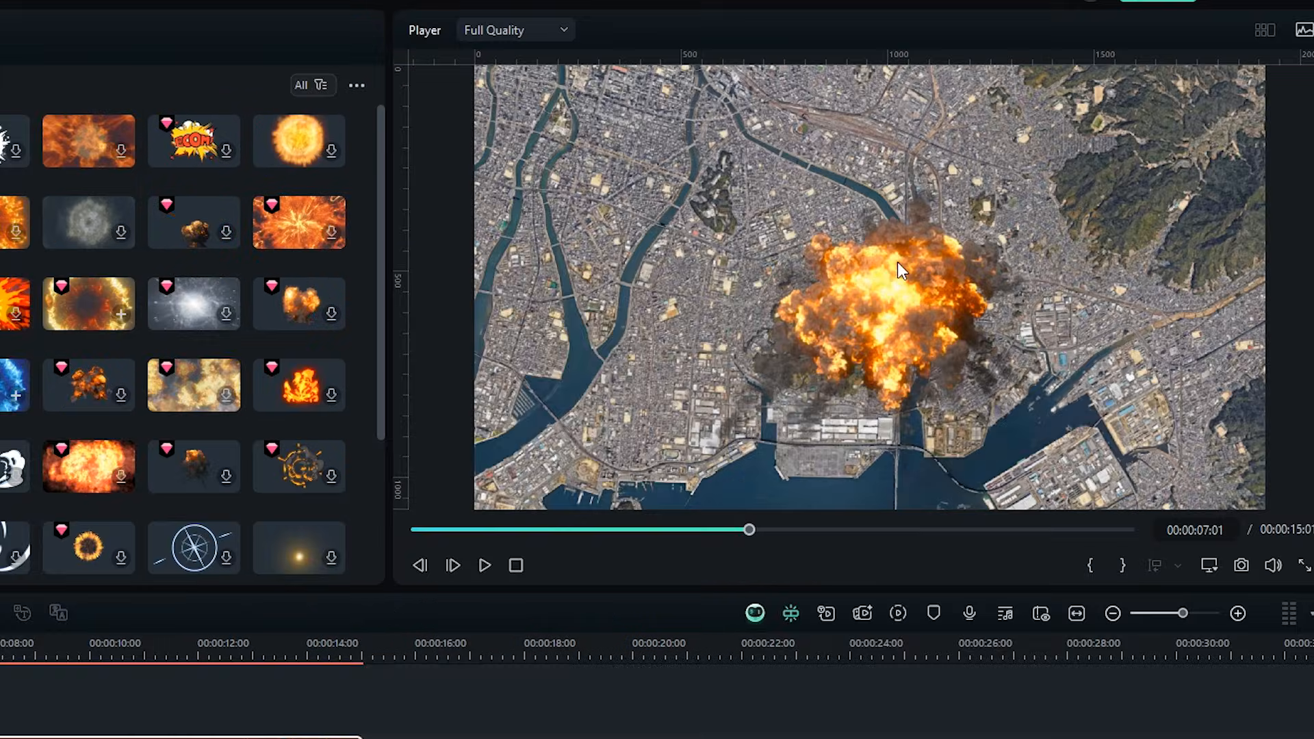
Shrink the explosion sticker and place it where the bomb lands near the map's center.
{"action": "left_click_drag", "start_coordinate": [1078, 68], "coordinate": [988, 259]}
{"action": "left_click_drag", "start_coordinate": [885, 298], "coordinate": [885, 285]}
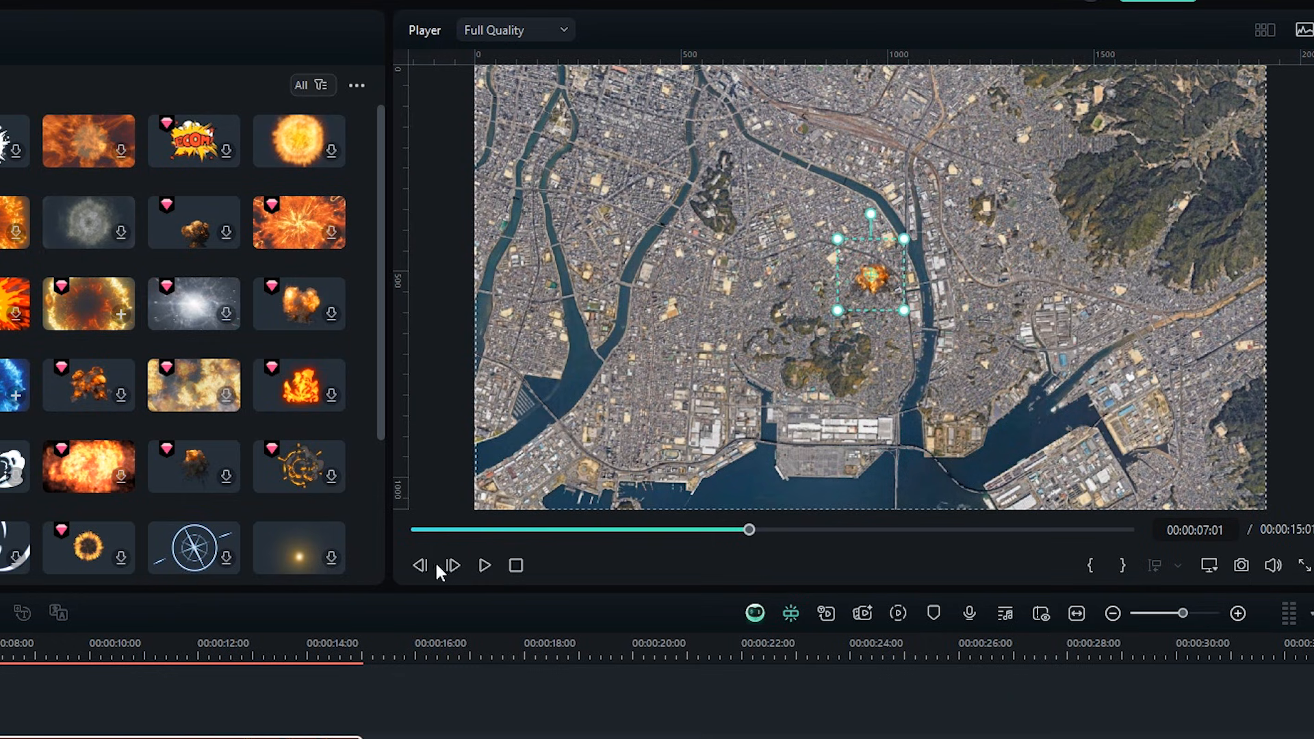
{"action": "left_click", "coordinate": [0, 650]}
{"action": "left_click_drag", "start_coordinate": [0, 651], "coordinate": [0, 650]}
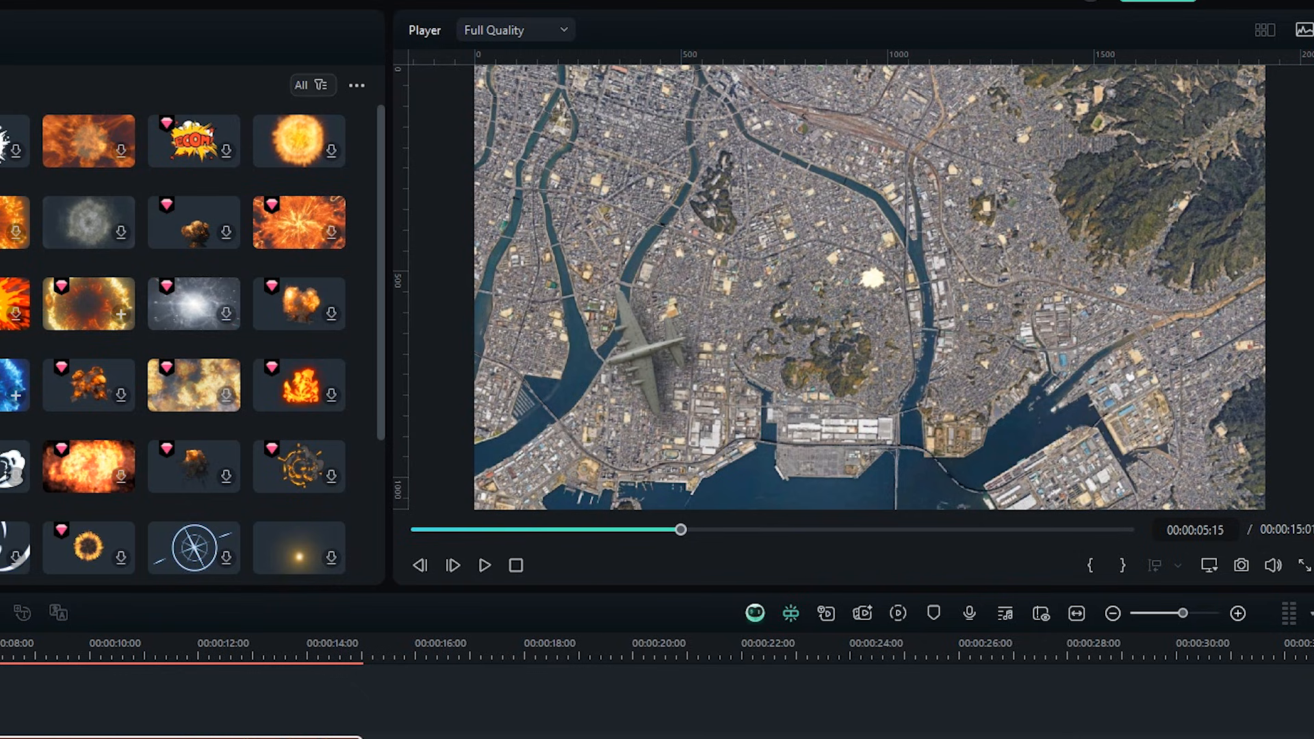
{"action": "left_click", "coordinate": [868, 282]}
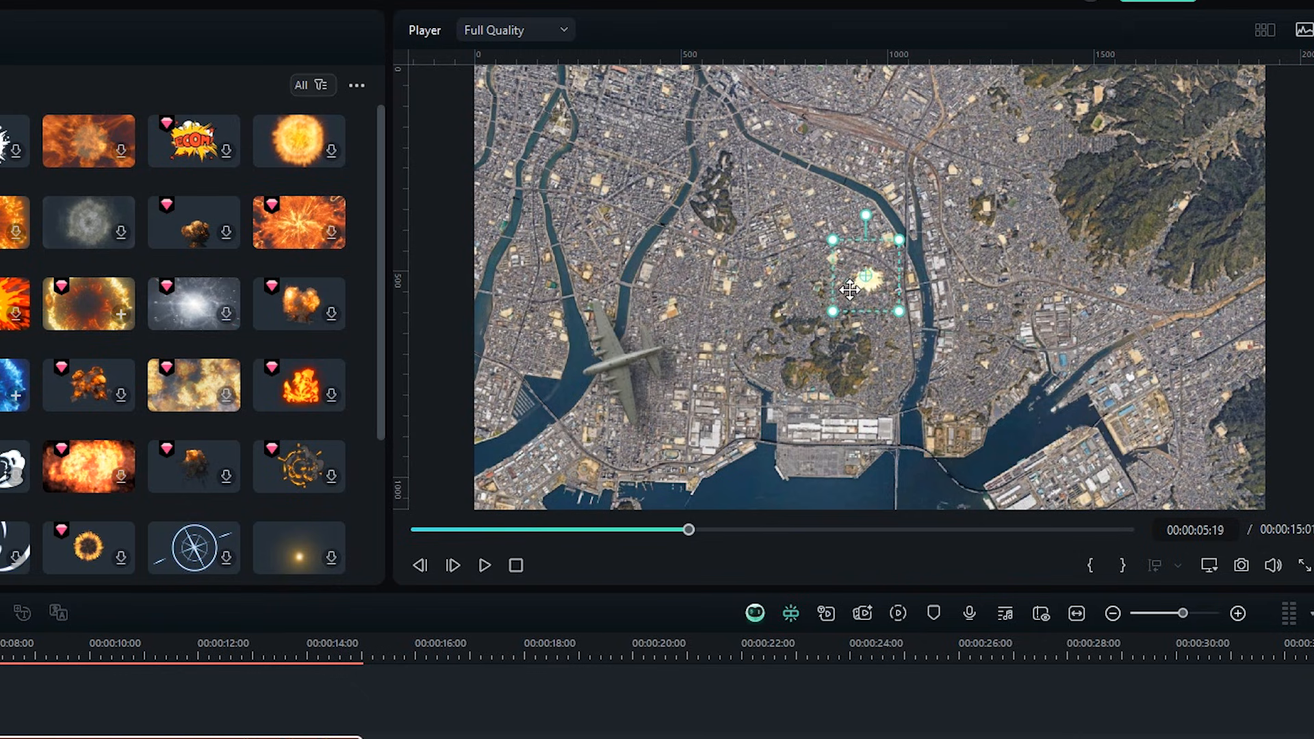
{"action": "key", "text": "space"}
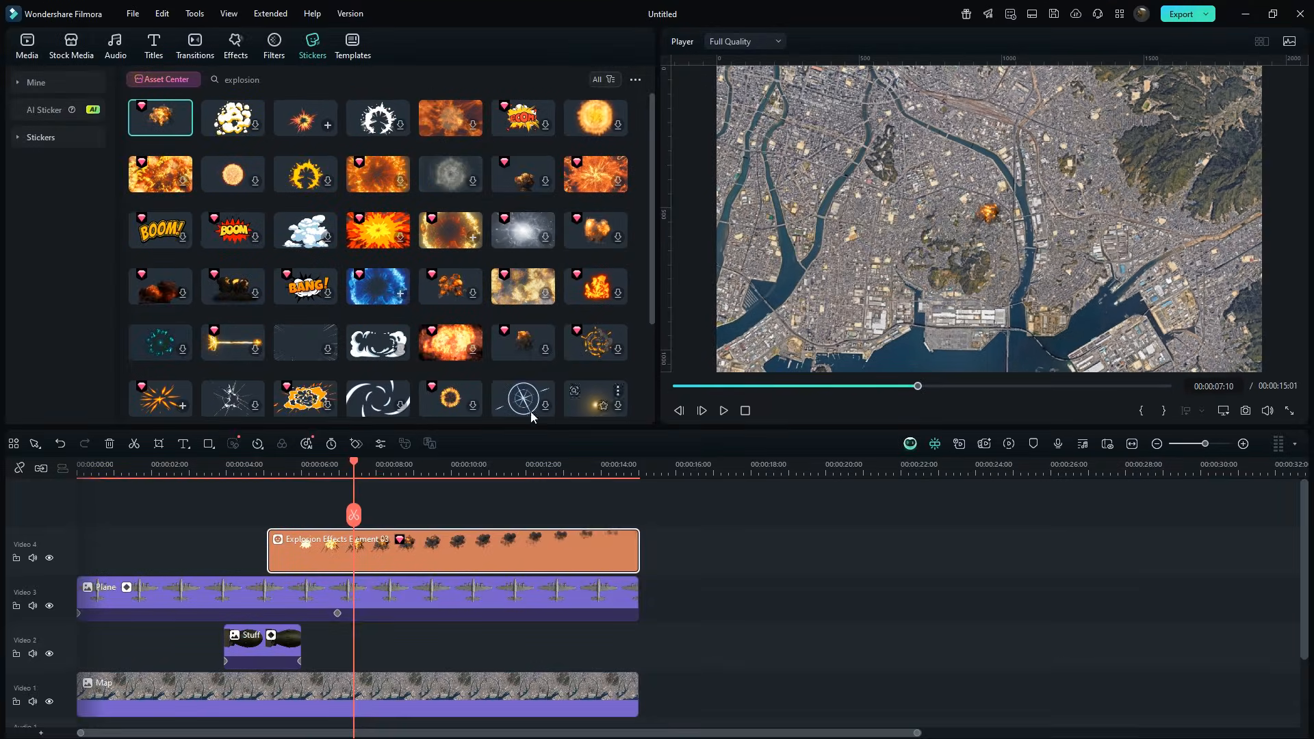
Search filters for black and add Deep Noir from about 7 seconds to the video's end, opening its settings.
{"action": "mouse_move", "coordinate": [356, 463]}
{"action": "left_mouse_down"}
{"action": "mouse_move", "coordinate": [324, 464]}
{"action": "mouse_move", "coordinate": [339, 465]}
{"action": "left_mouse_up"}
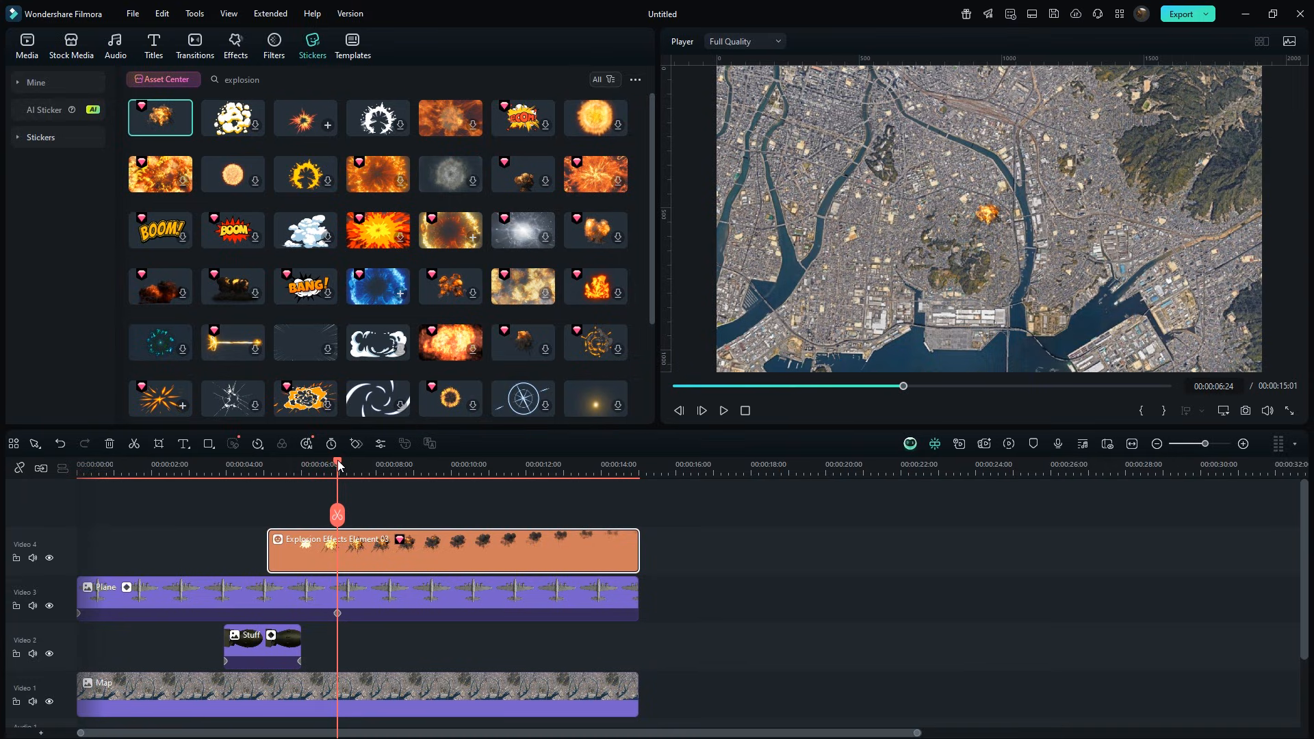
{"action": "left_click", "coordinate": [275, 49]}
{"action": "left_click", "coordinate": [280, 81]}
{"action": "type", "text": "black"}
{"action": "key", "text": "Return"}
{"action": "left_click_drag", "start_coordinate": [304, 126], "coordinate": [347, 513]}
{"action": "left_click_drag", "start_coordinate": [516, 543], "coordinate": [638, 545]}
{"action": "double_click", "coordinate": [625, 545]}
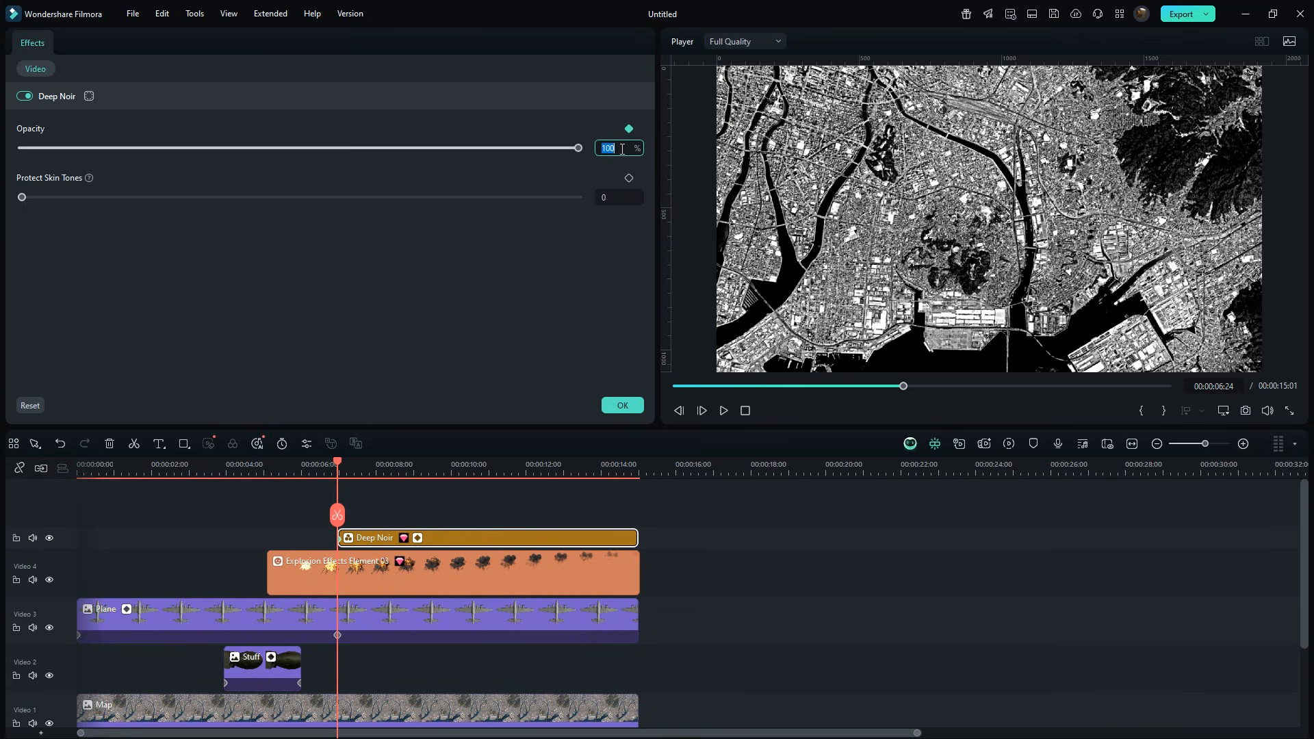
Keyframe the Deep Noir filter's opacity at 0% at its start and 100% at about 8 seconds.
{"action": "key", "text": "Return"}
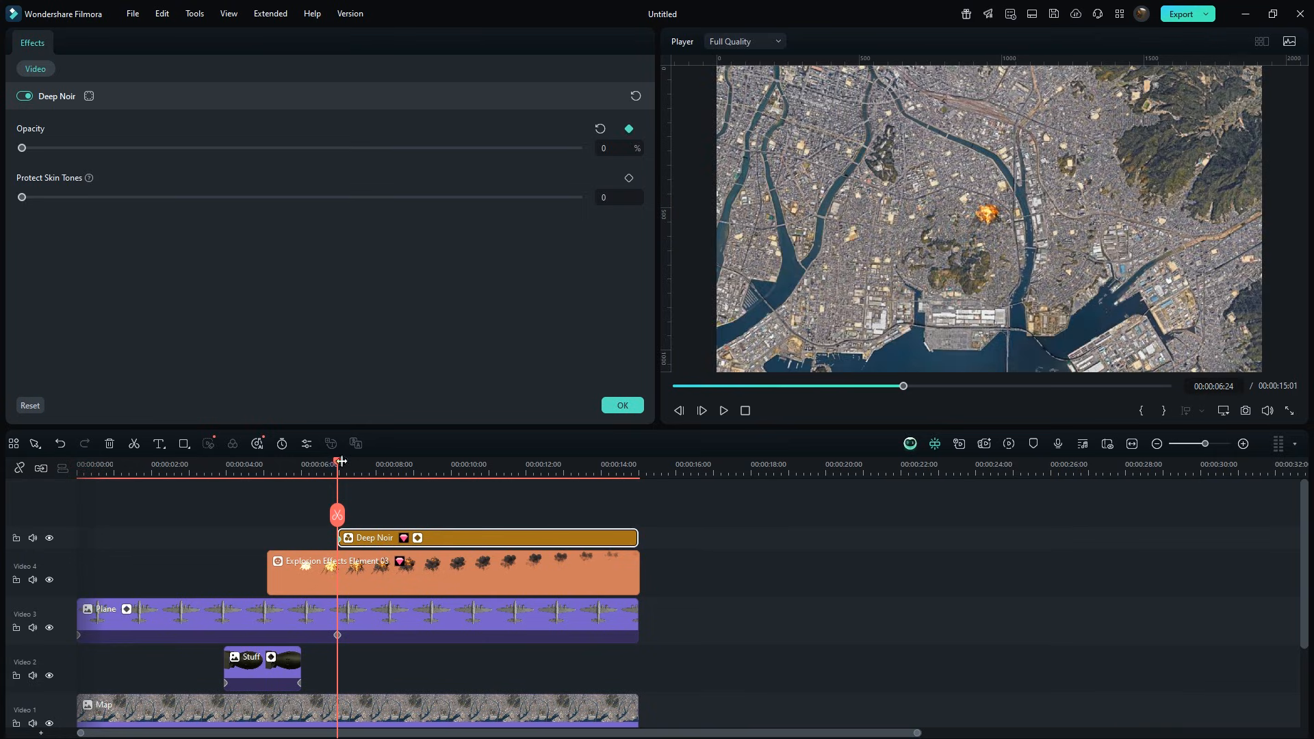
{"action": "left_click_drag", "start_coordinate": [340, 463], "coordinate": [396, 466]}
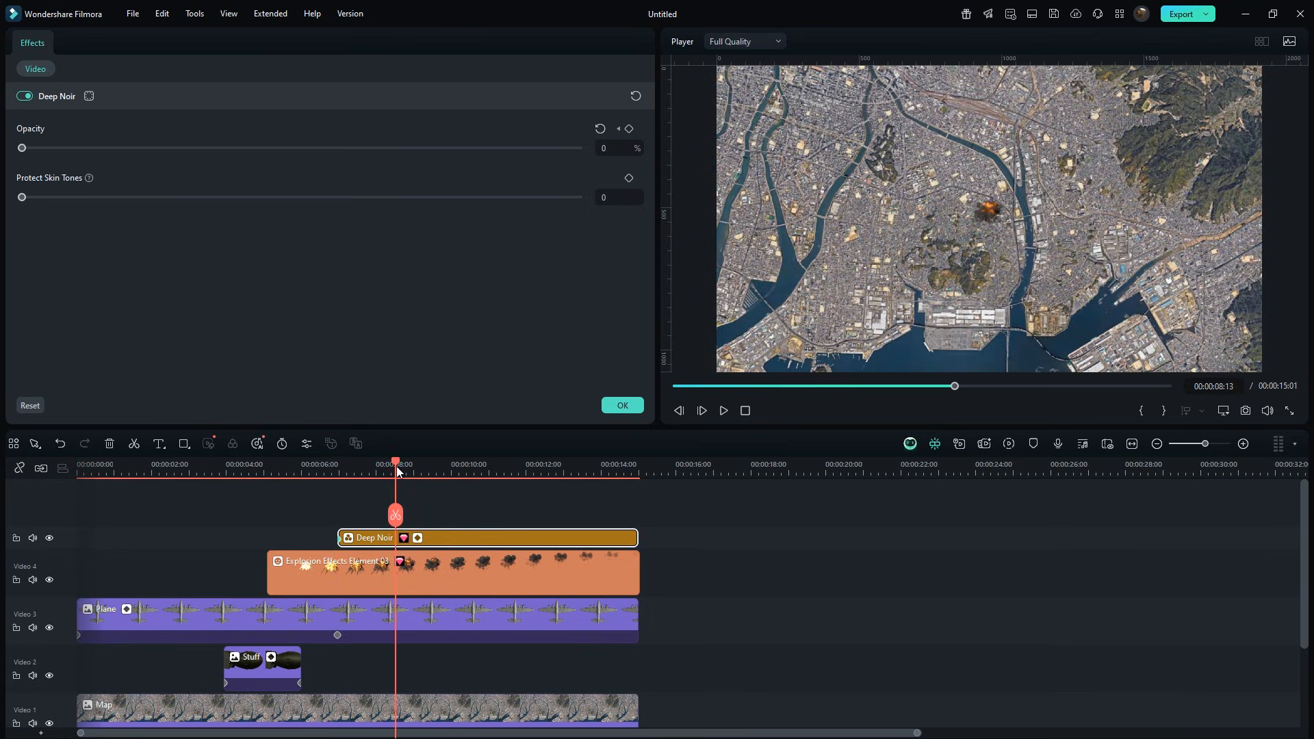
{"action": "key", "text": "Return"}
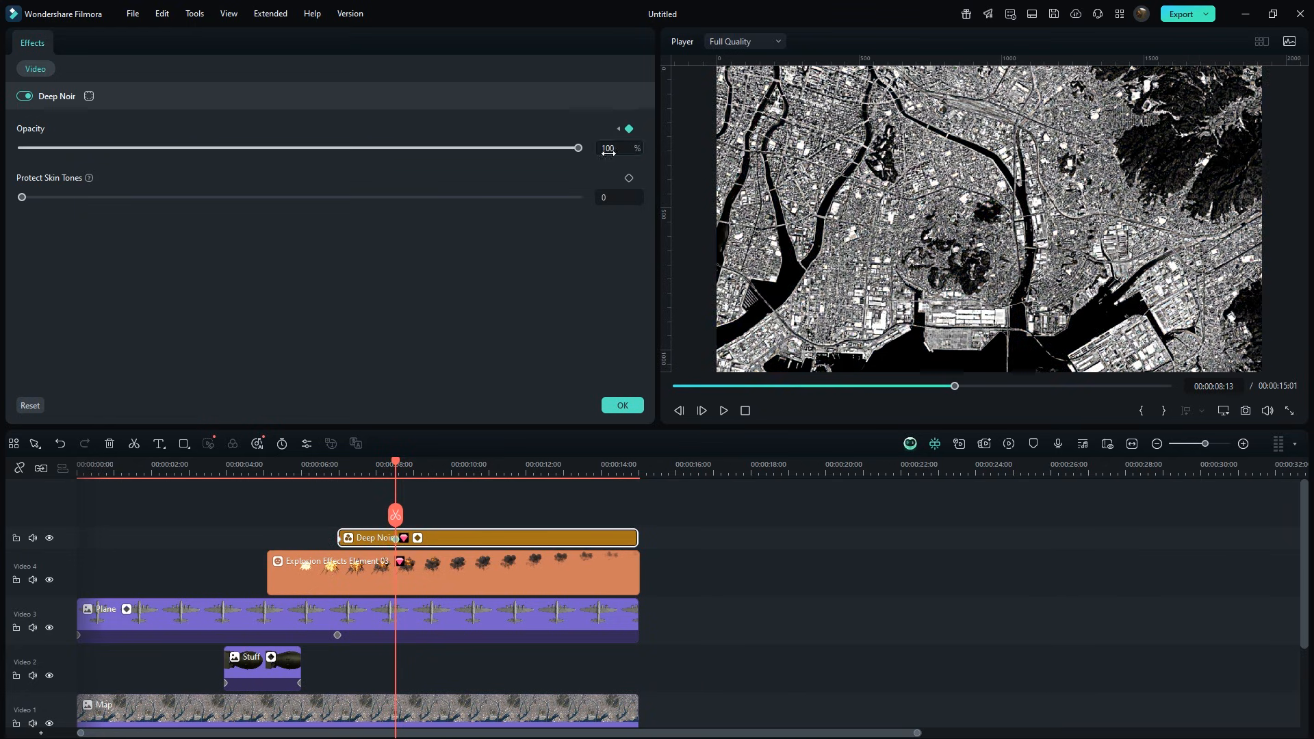
Play the filter's fade-in in the preview.
{"action": "left_click", "coordinate": [326, 464]}
{"action": "key", "text": "space"}
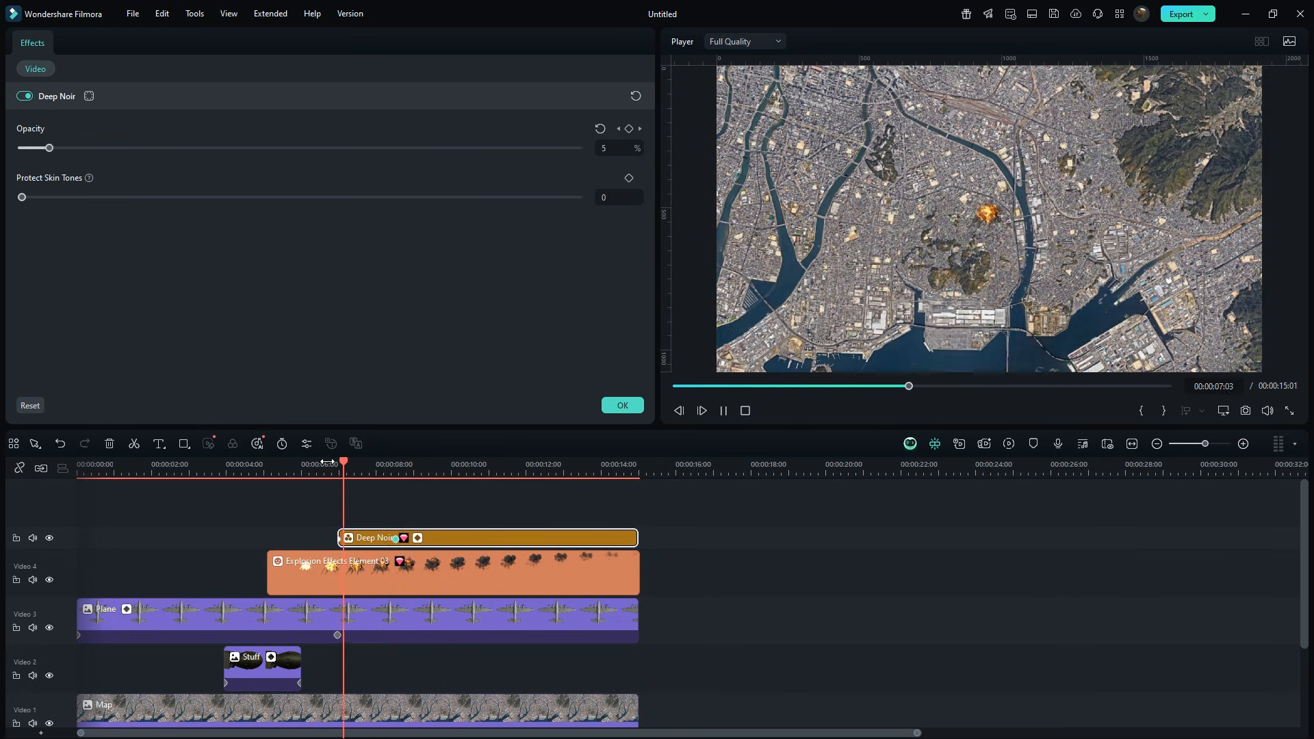
{"action": "key", "text": "space"}
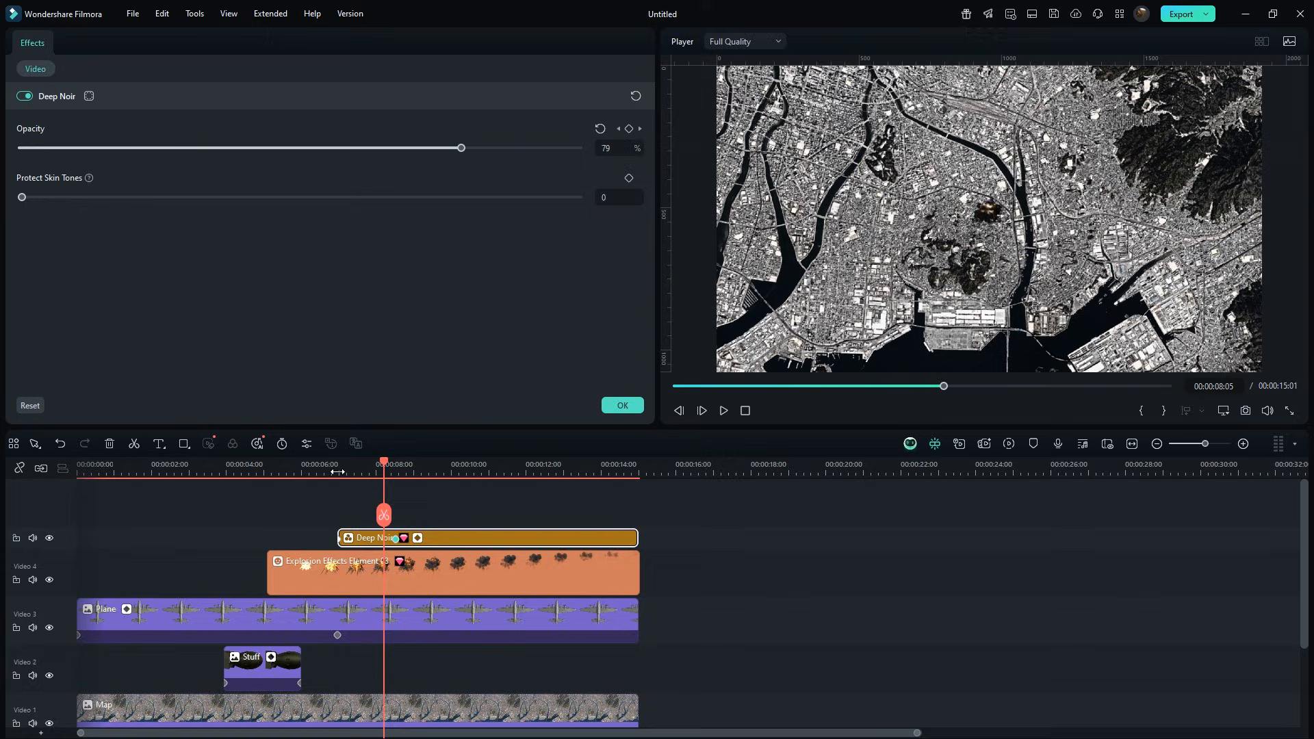
Open the Deep Noir opacity keyframe graph and set the keyframe interpolation to Curve.
{"action": "left_click", "coordinate": [418, 536]}
{"action": "left_click", "coordinate": [397, 596]}
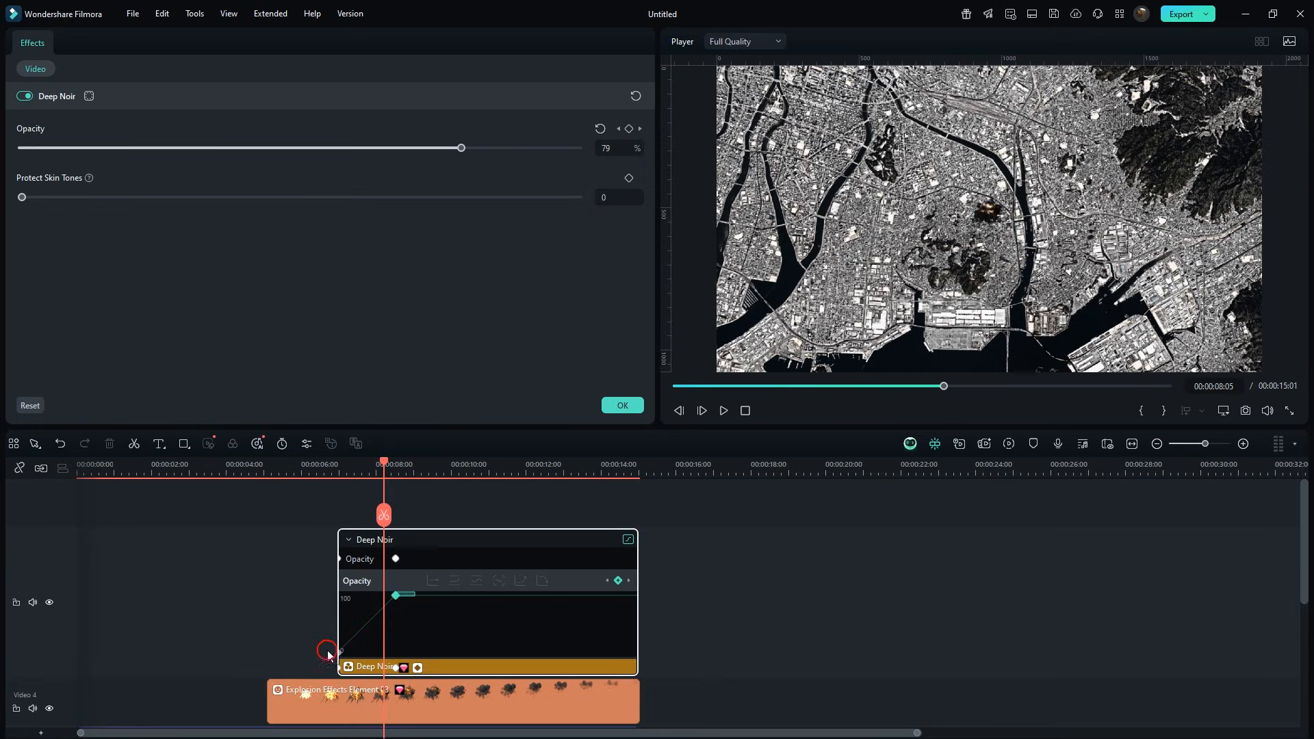
{"action": "left_click_drag", "start_coordinate": [328, 654], "coordinate": [410, 592]}
{"action": "right_click", "coordinate": [396, 602]}
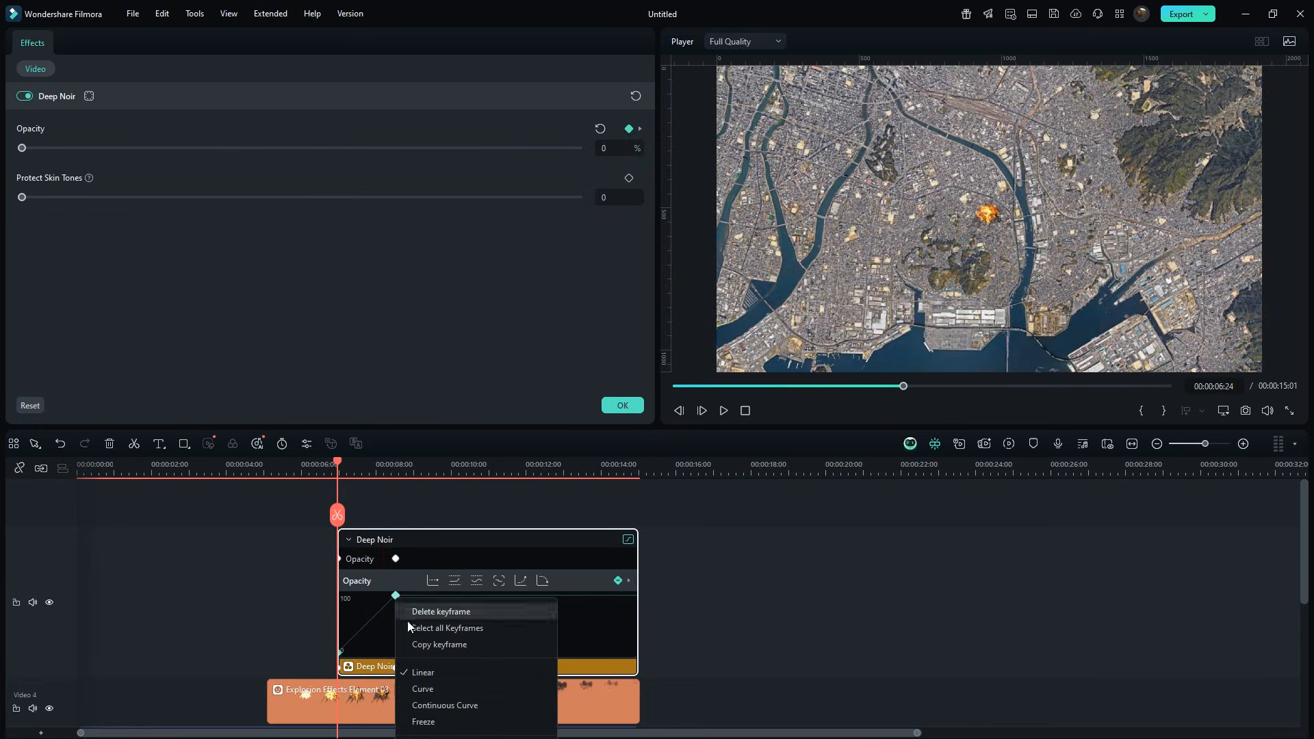
{"action": "left_click", "coordinate": [413, 687]}
{"action": "left_click", "coordinate": [416, 669]}
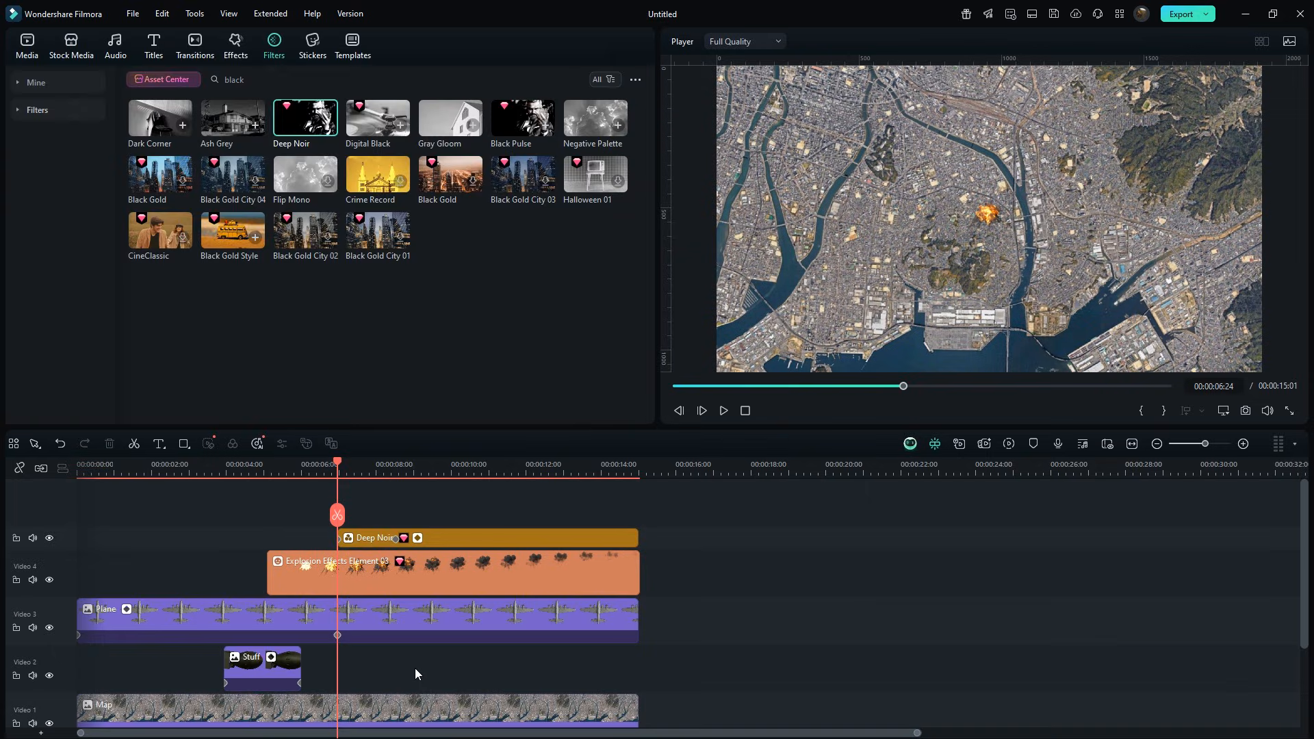
Add a red solid color clip from Stock Media on a new track at the playhead and extend it to the video's end.
{"action": "left_click", "coordinate": [78, 56]}
{"action": "left_click_drag", "start_coordinate": [223, 195], "coordinate": [339, 525]}
{"action": "left_click_drag", "start_coordinate": [520, 551], "coordinate": [639, 558]}
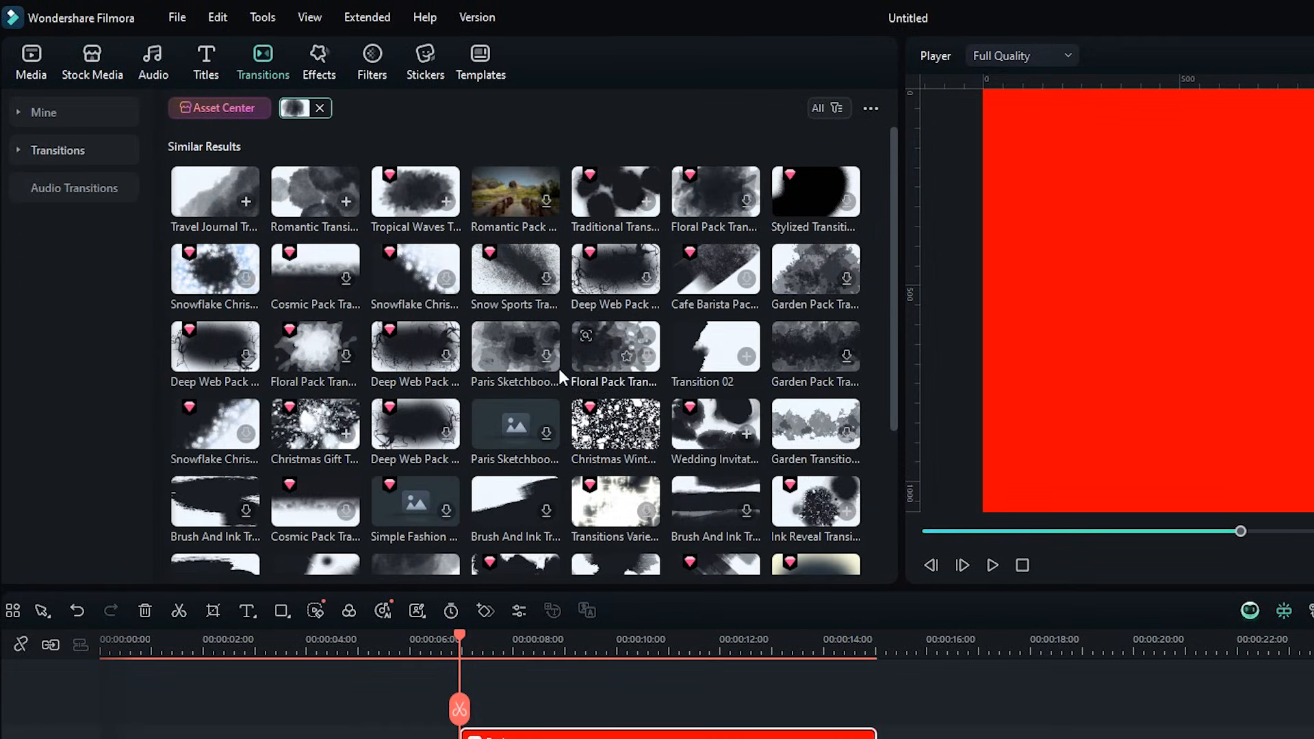
Add the Tropical Waves transition to the start of the red clip and play it.
{"action": "left_click", "coordinate": [388, 200]}
{"action": "left_click_drag", "start_coordinate": [388, 200], "coordinate": [487, 738]}
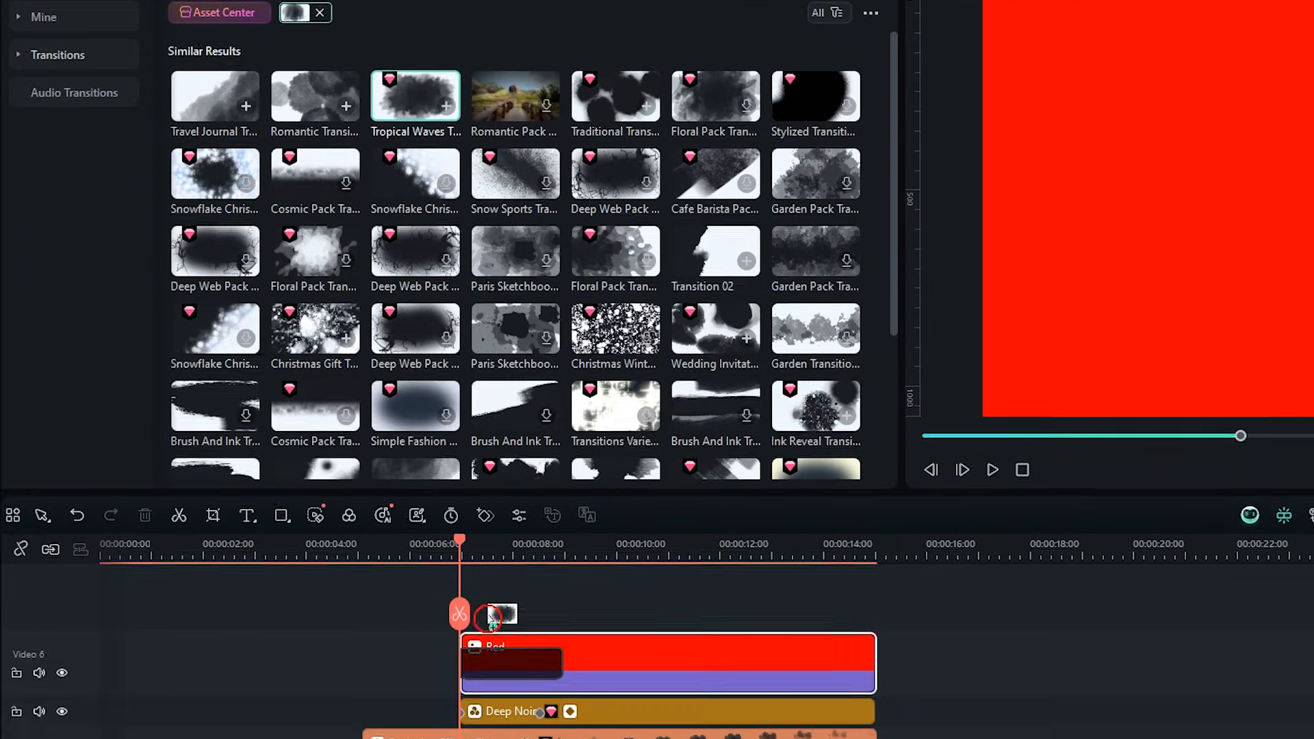
{"action": "key", "text": "space"}
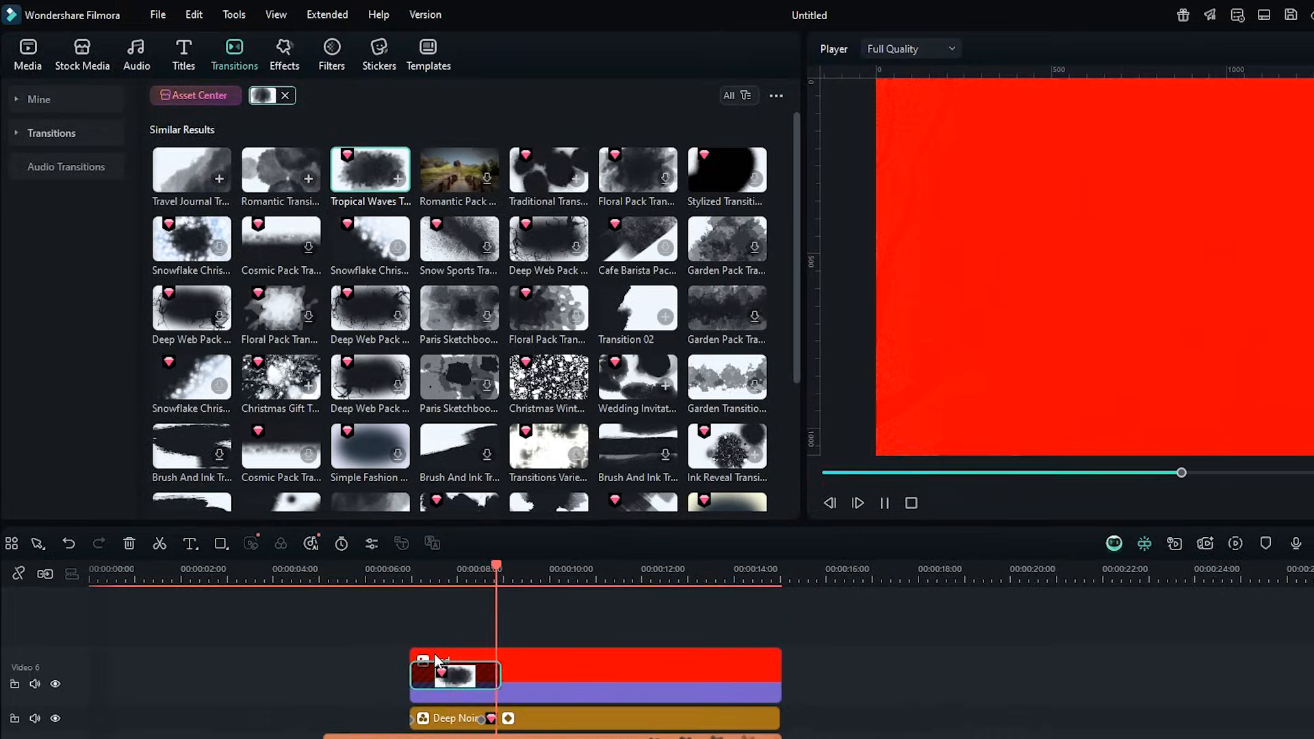
{"action": "key", "text": "space"}
Set the red clip's blend mode to Multiply and play the result.
{"action": "left_click", "coordinate": [593, 583]}
{"action": "double_click", "coordinate": [528, 672]}
{"action": "scroll", "coordinate": [498, 392], "scroll_direction": "down", "scroll_amount": 10}
{"action": "left_click", "coordinate": [526, 150]}
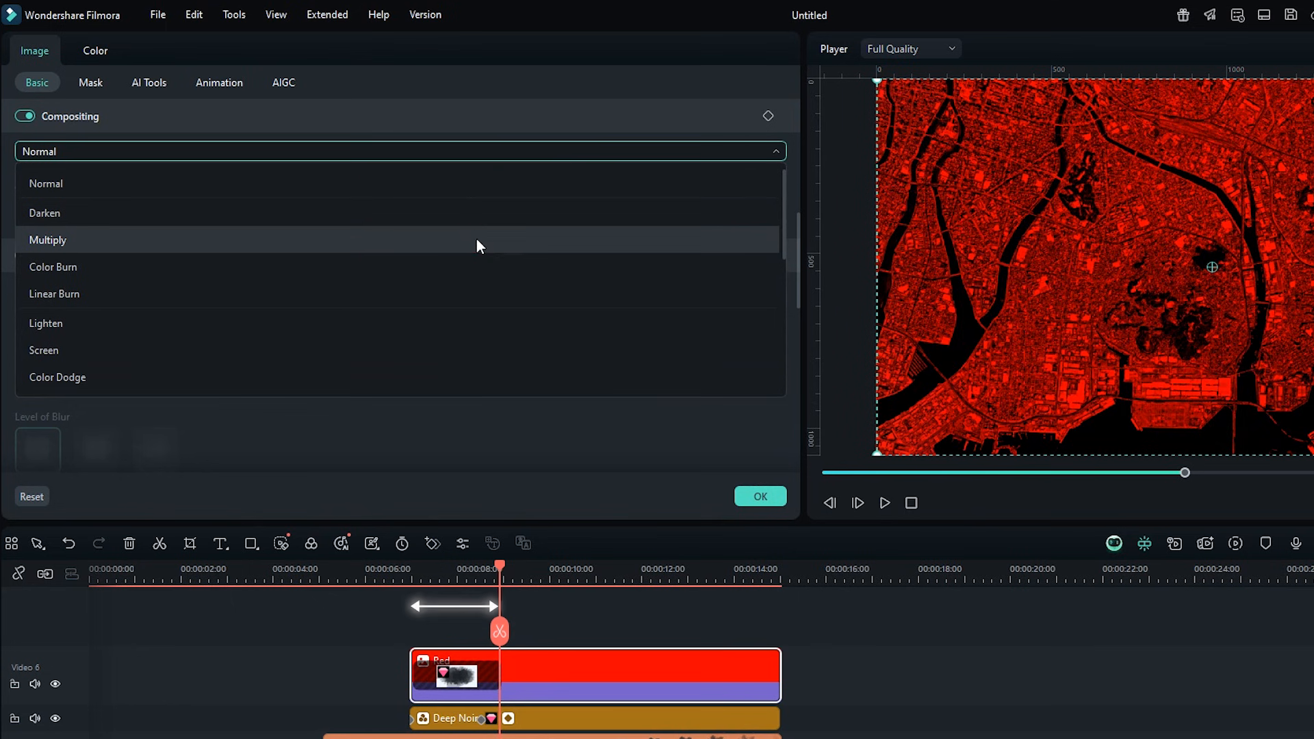
{"action": "left_click", "coordinate": [477, 241]}
{"action": "left_click", "coordinate": [401, 585]}
{"action": "key", "text": "space"}
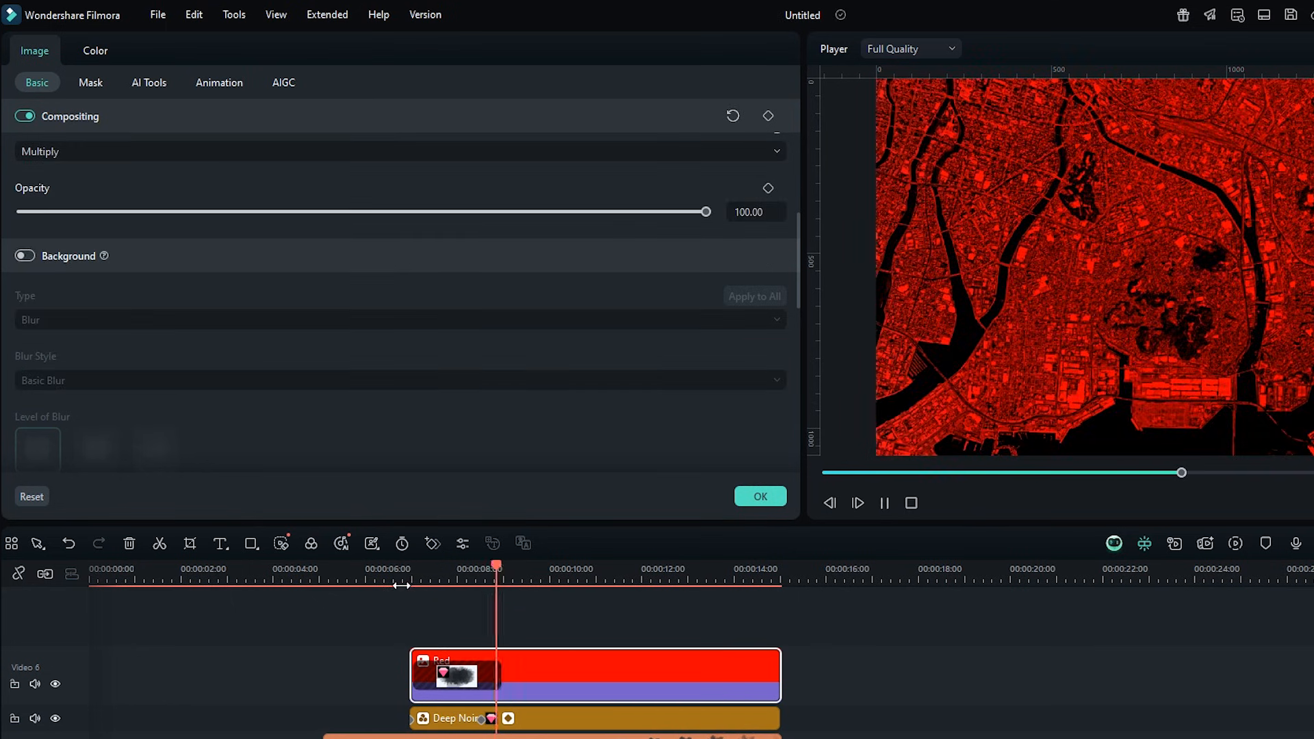
Add a Default Title at about 7 seconds on a new track and extend it to the video's end.
{"action": "left_click", "coordinate": [428, 601]}
{"action": "left_click_drag", "start_coordinate": [520, 567], "coordinate": [457, 575]}
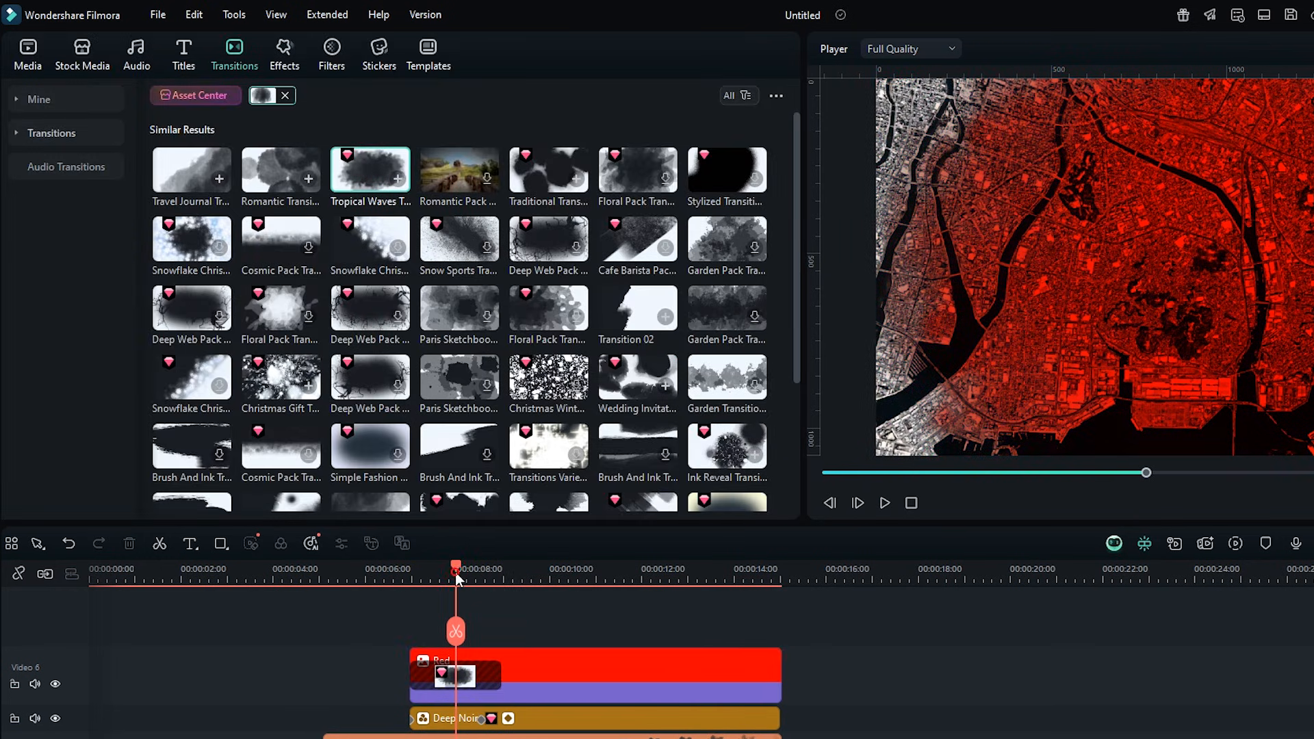
{"action": "left_click", "coordinate": [184, 55]}
{"action": "left_click_drag", "start_coordinate": [192, 139], "coordinate": [479, 658]}
{"action": "left_click_drag", "start_coordinate": [688, 660], "coordinate": [774, 662]}
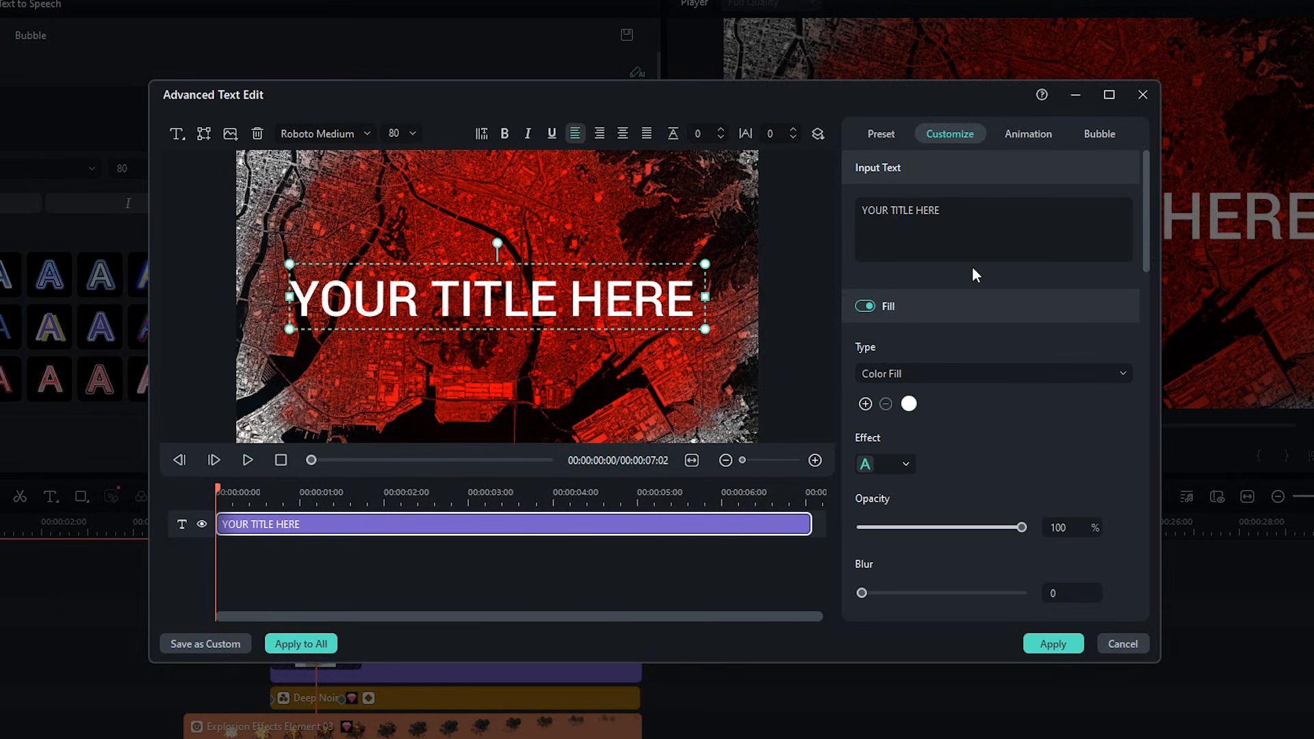
Replace the title text with "90000+ KILLED" and set its font size to 48.
{"action": "left_click", "coordinate": [985, 249]}
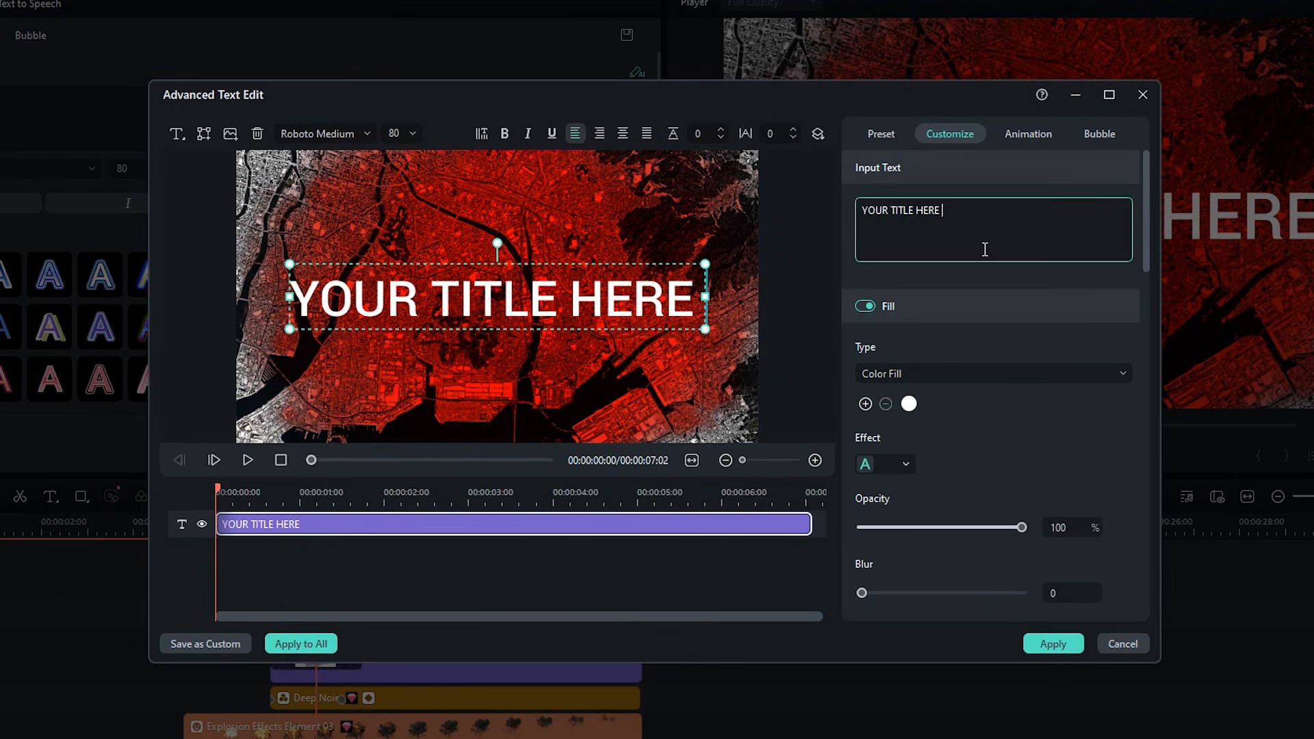
{"action": "key", "text": "BackSpace"}
{"action": "key", "text": "BackSpace"}
{"action": "key", "text": "BackSpace"}
{"action": "key", "text": "BackSpace"}
{"action": "key", "text": "BackSpace"}
{"action": "key", "text": "BackSpace"}
{"action": "key", "text": "BackSpace"}
{"action": "key", "text": "BackSpace"}
{"action": "key", "text": "BackSpace"}
{"action": "key", "text": "BackSpace"}
{"action": "key", "text": "BackSpace"}
{"action": "key", "text": "BackSpace"}
{"action": "key", "text": "BackSpace"}
{"action": "key", "text": "BackSpace"}
{"action": "key", "text": "BackSpace"}
{"action": "type", "text": "90000"}
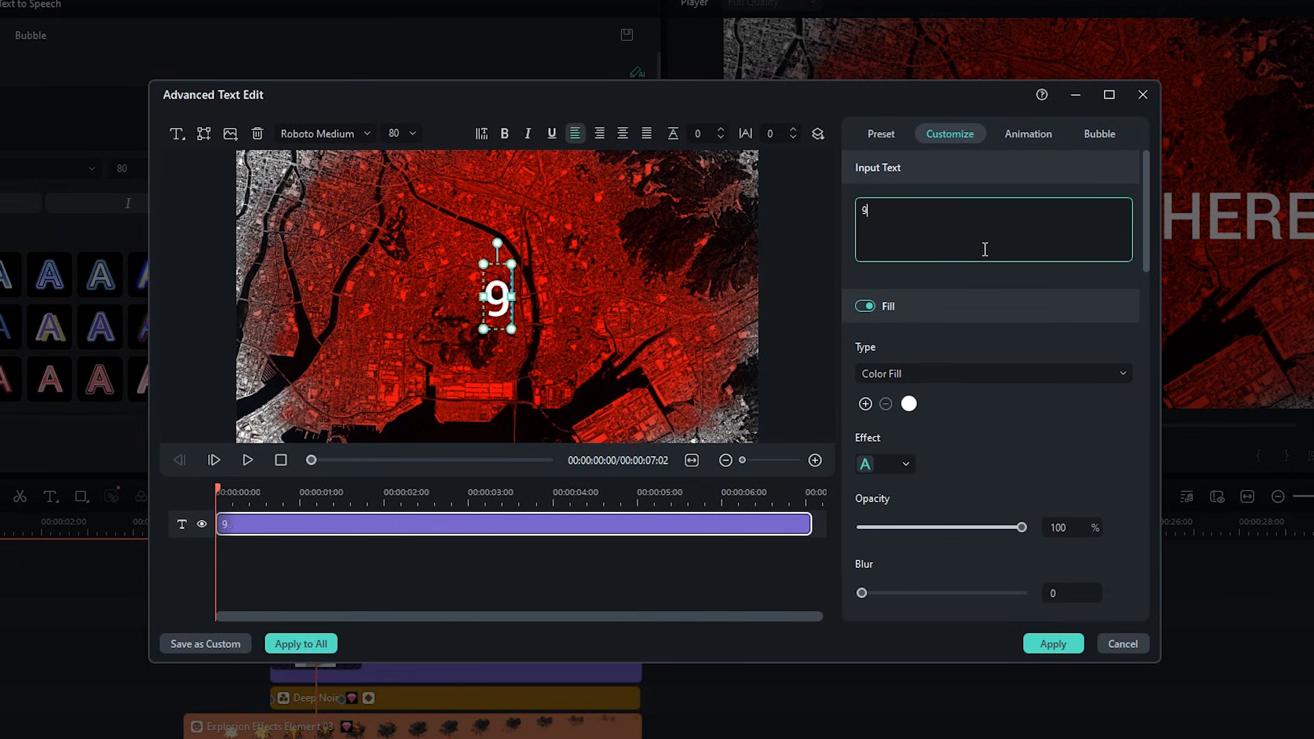
{"action": "type", "text": "+ KILLED"}
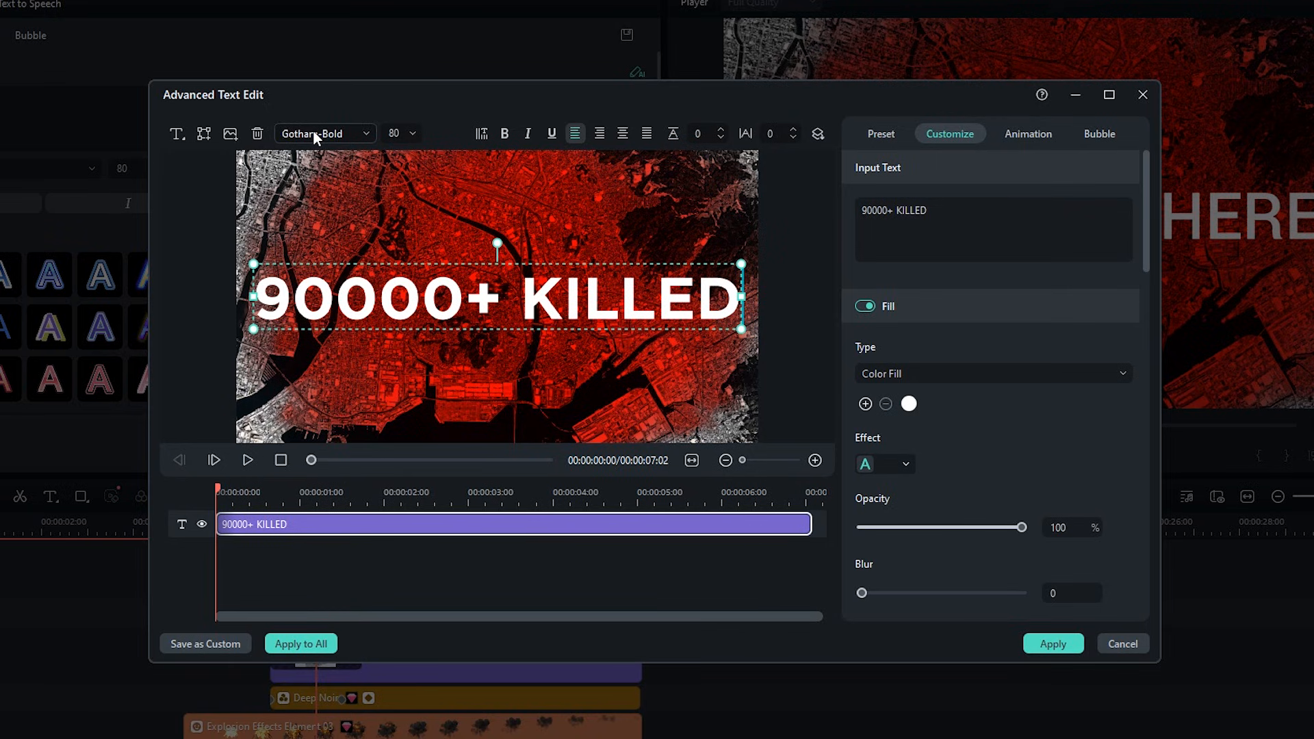
{"action": "left_click", "coordinate": [403, 132]}
{"action": "type", "text": "48"}
{"action": "key", "text": "Return"}
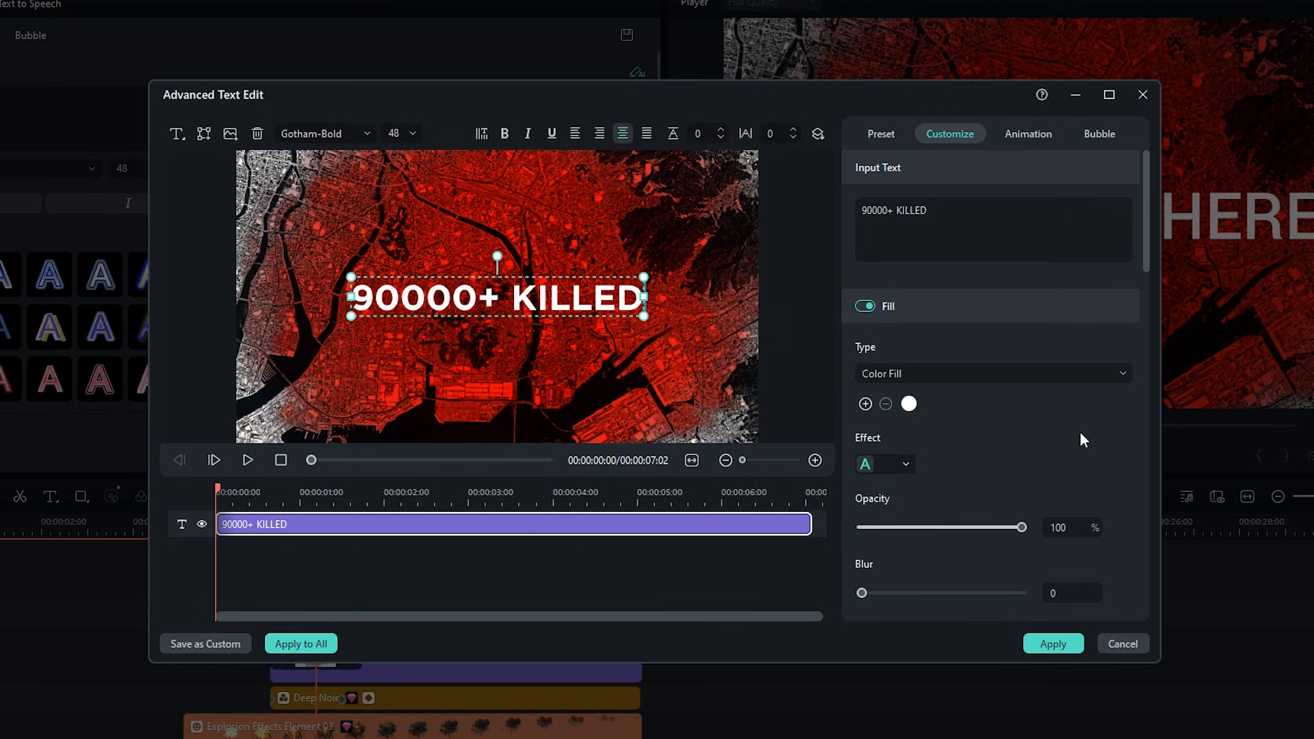
Enable a white shadow on the title with blur 20 and distance 0.
{"action": "scroll", "coordinate": [1081, 438], "scroll_direction": "down", "scroll_amount": 10}
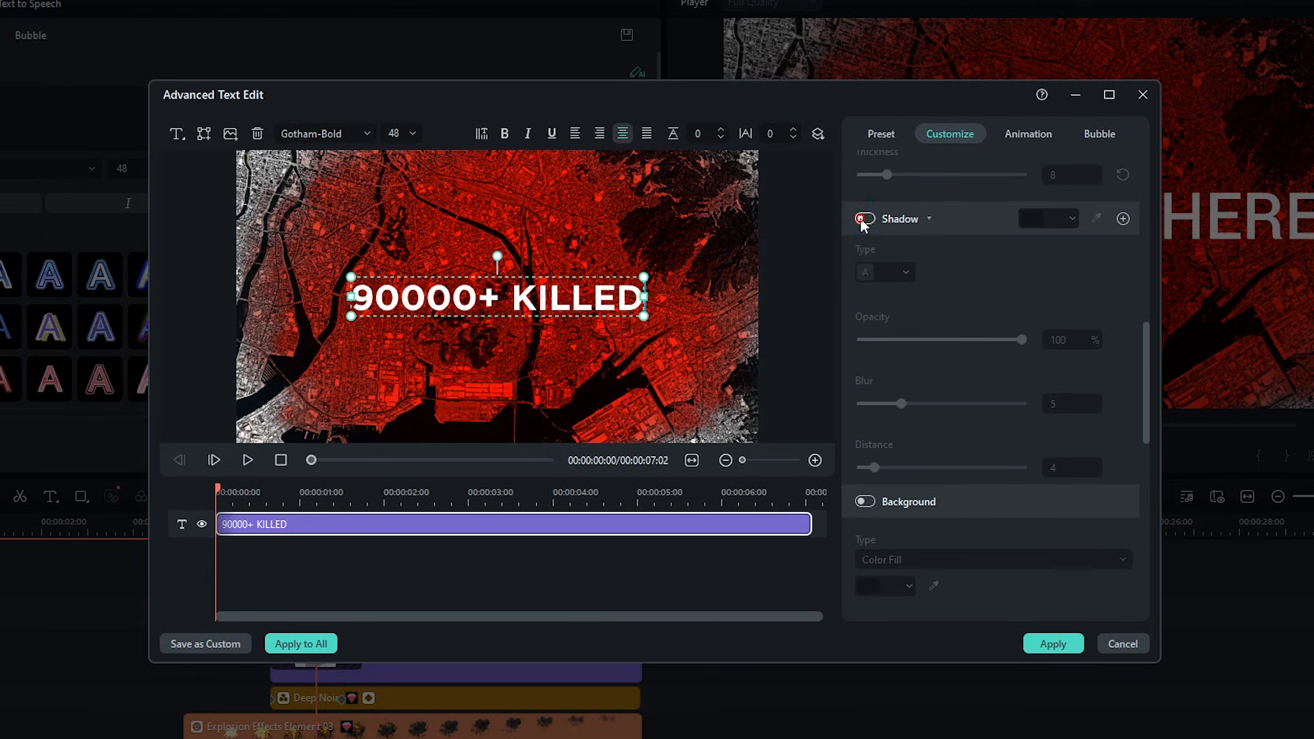
{"action": "left_click", "coordinate": [863, 219]}
{"action": "left_click", "coordinate": [1071, 219]}
{"action": "left_click", "coordinate": [1081, 264]}
{"action": "left_click", "coordinate": [1147, 329]}
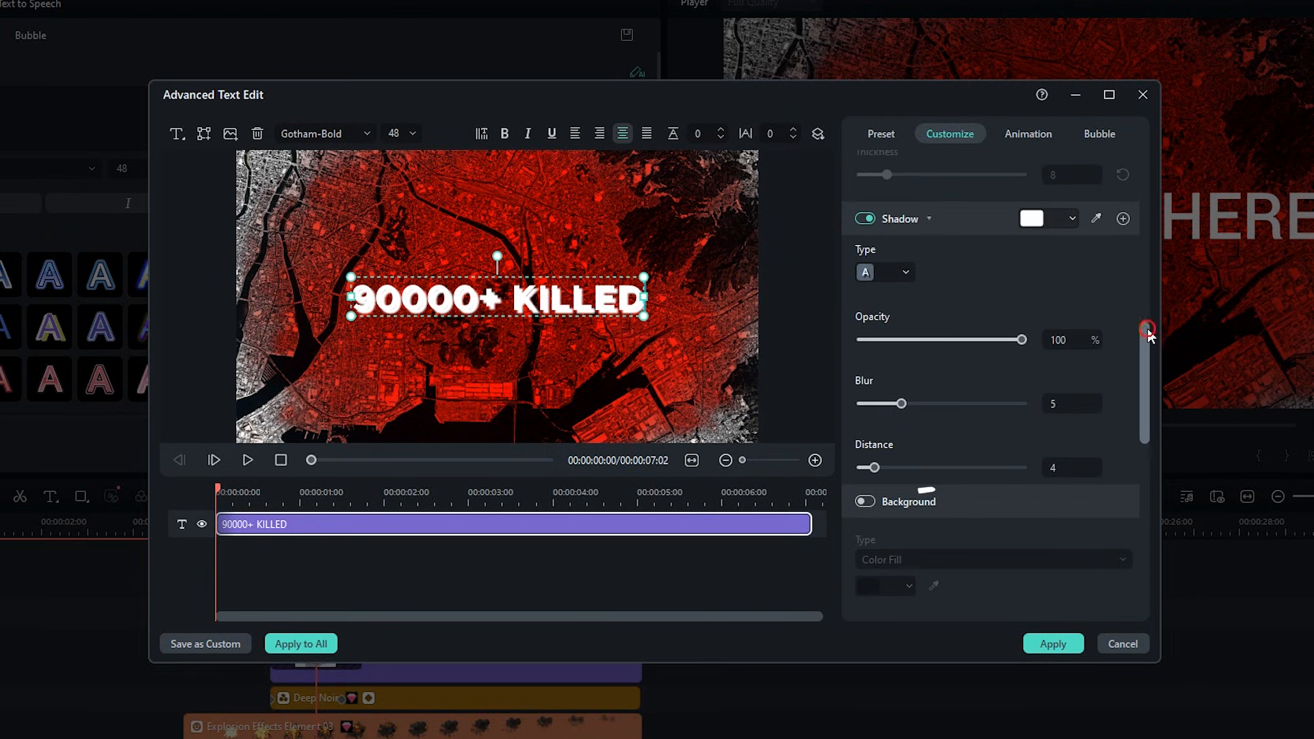
{"action": "left_click", "coordinate": [1078, 401]}
{"action": "type", "text": "20"}
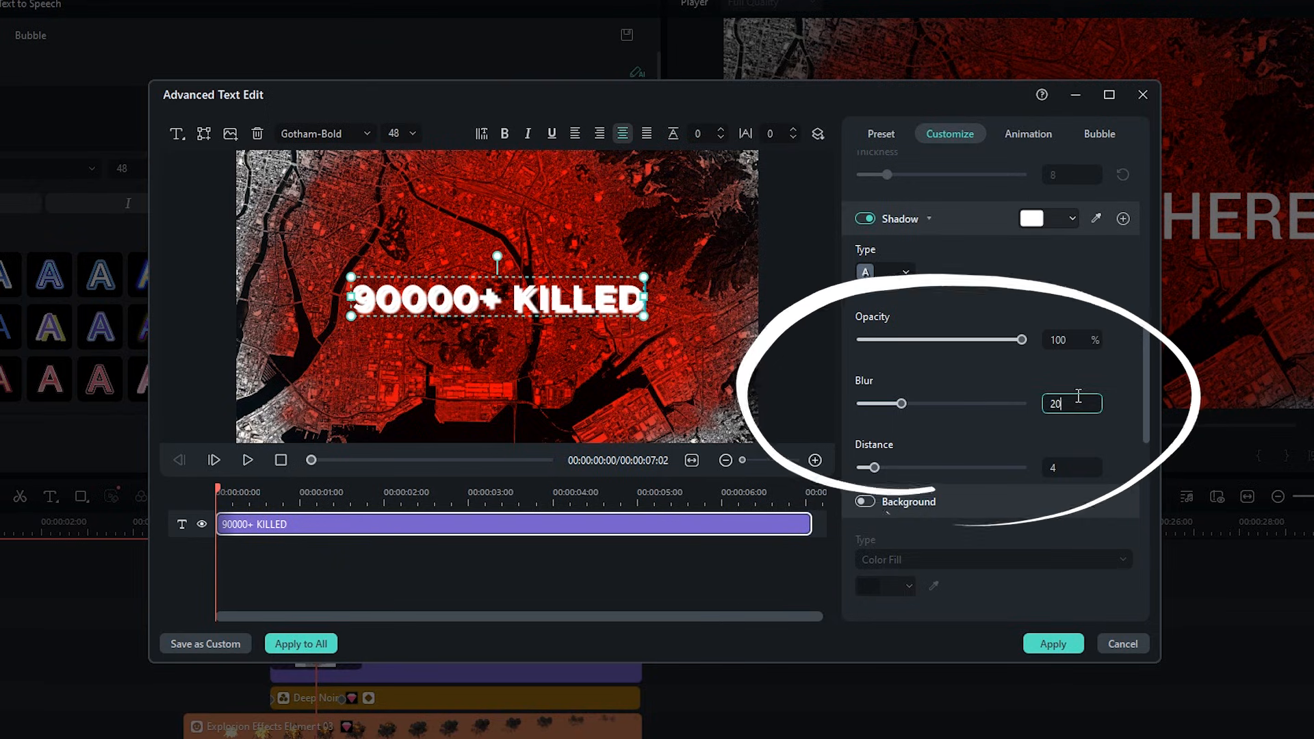
{"action": "key", "text": "Return"}
{"action": "left_click", "coordinate": [1063, 469]}
{"action": "type", "text": "0"}
{"action": "key", "text": "Return"}
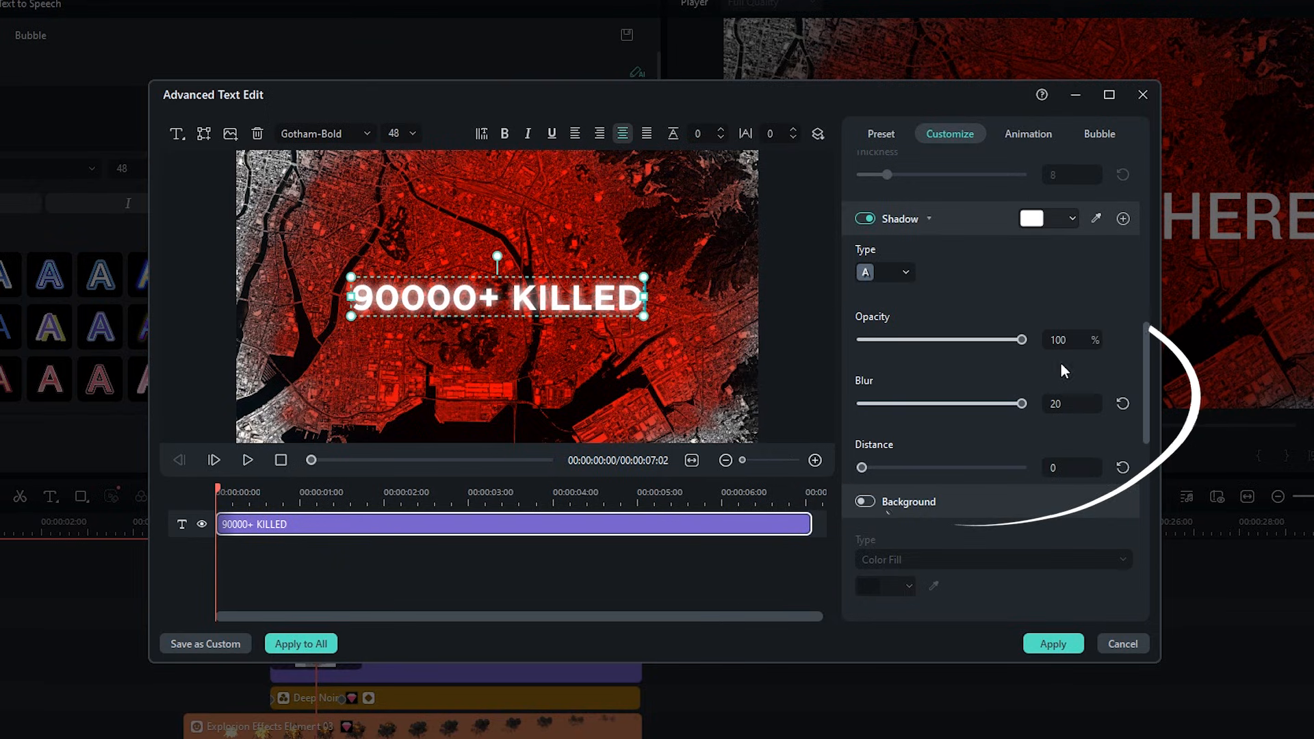
Give the title the Random in-animation lasting 1.16 s and apply the text edits.
{"action": "left_click", "coordinate": [1028, 133]}
{"action": "scroll", "coordinate": [1123, 395], "scroll_direction": "down", "scroll_amount": 4}
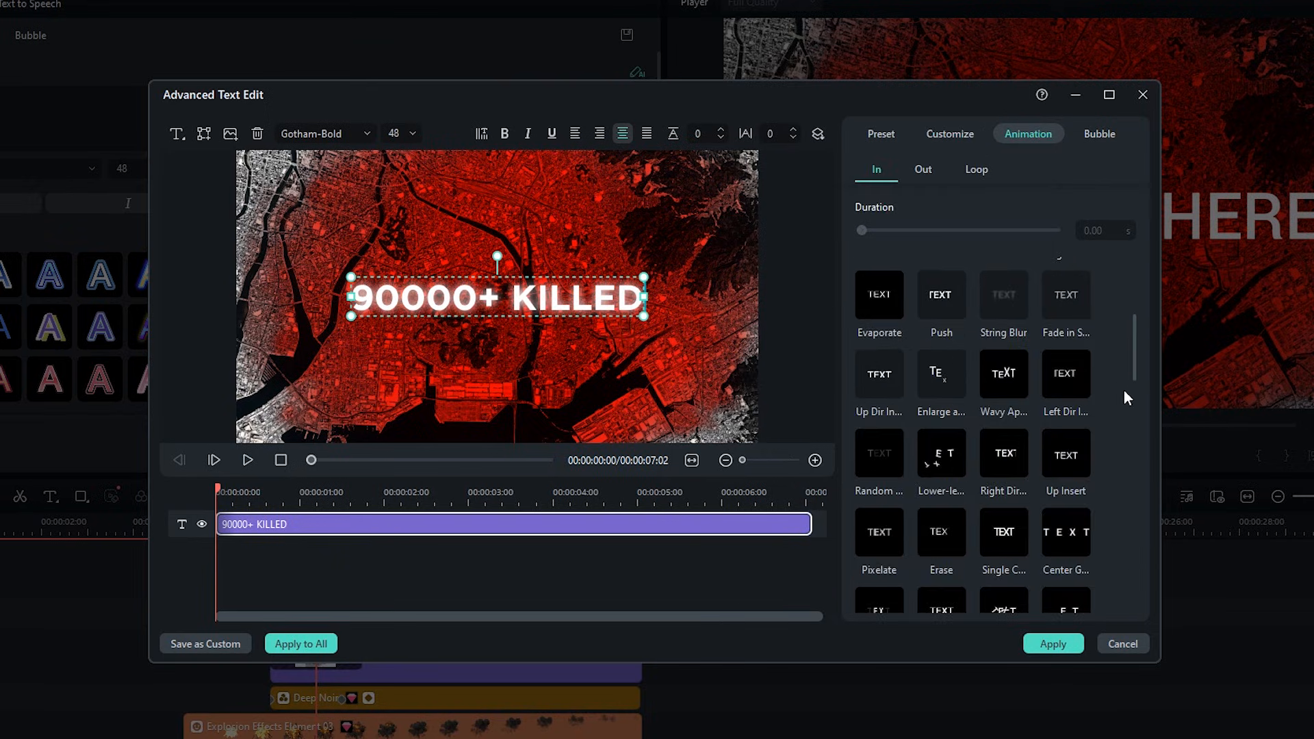
{"action": "left_click", "coordinate": [881, 465]}
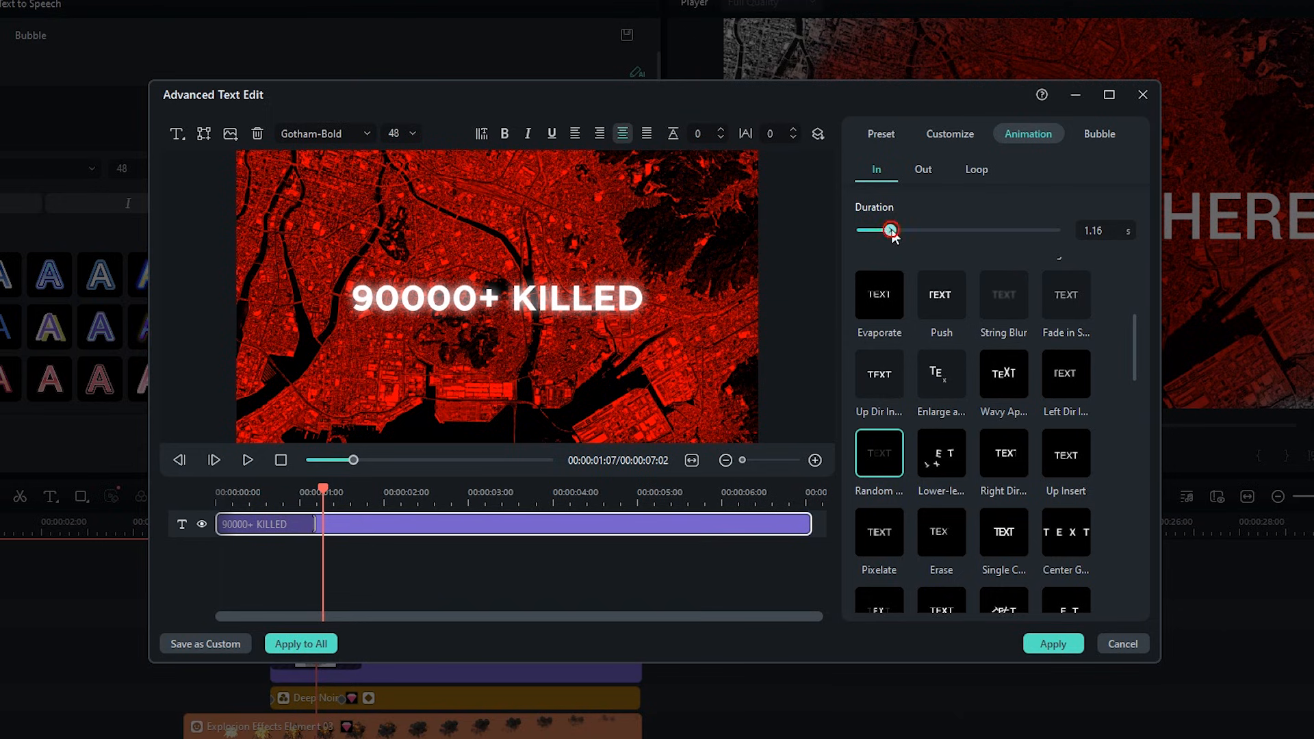
{"action": "left_click", "coordinate": [891, 230]}
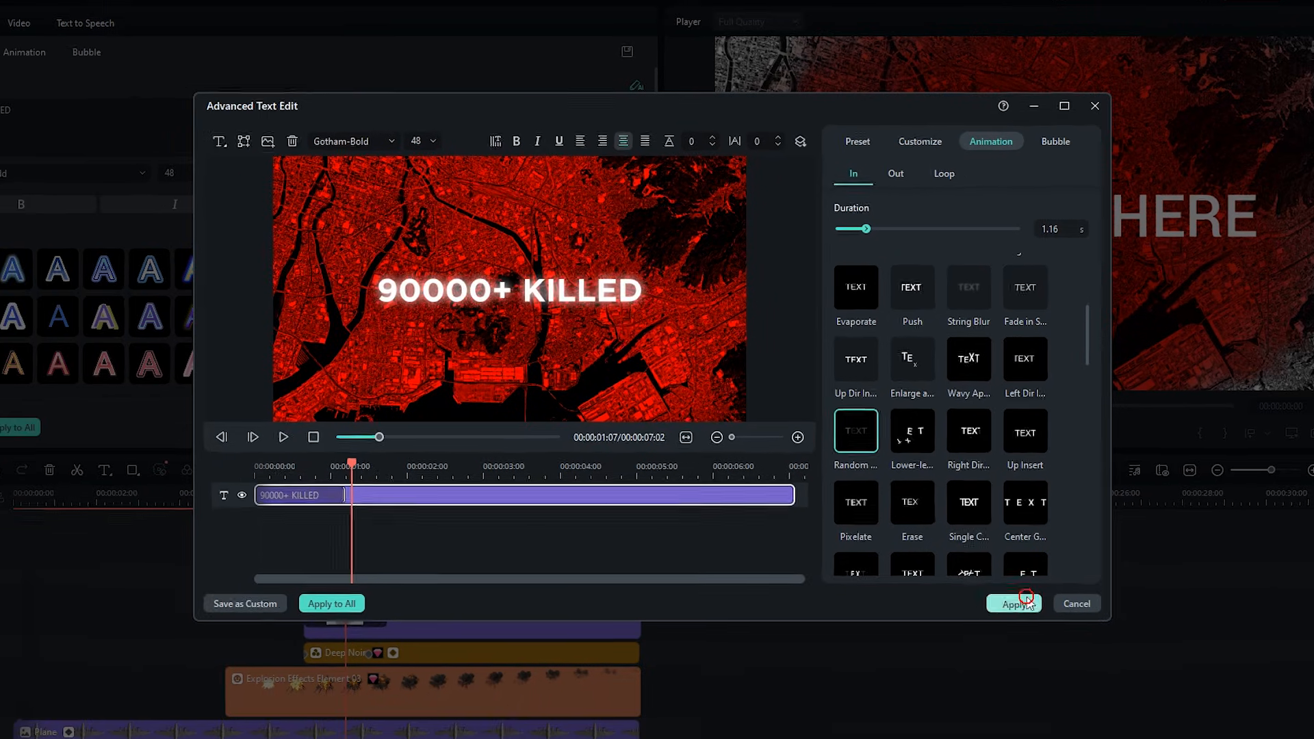
{"action": "left_click", "coordinate": [1053, 642]}
Search the stickers for CLOUD and add the Intense Fog sticker on a new top track at the video's start.
{"action": "left_click", "coordinate": [853, 535]}
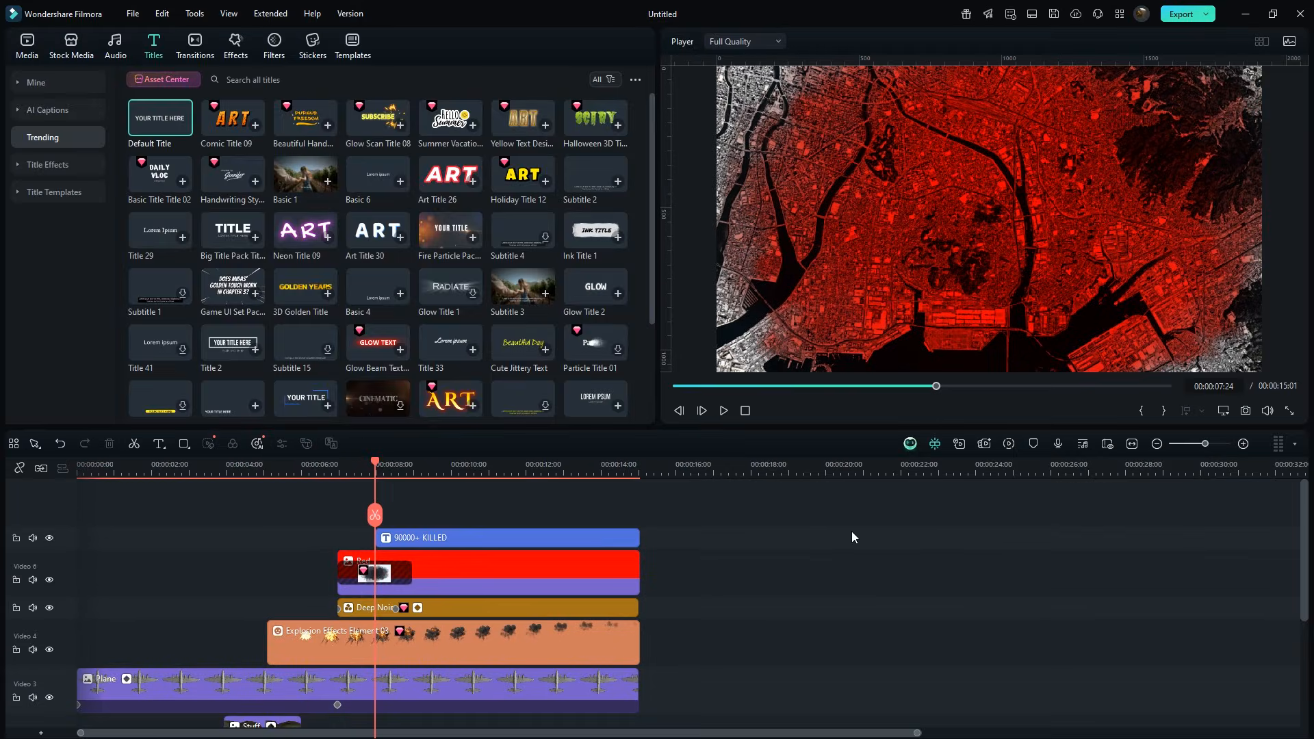
{"action": "left_click", "coordinate": [319, 51]}
{"action": "left_click", "coordinate": [327, 79]}
{"action": "type", "text": "CLOUD"}
{"action": "key", "text": "Return"}
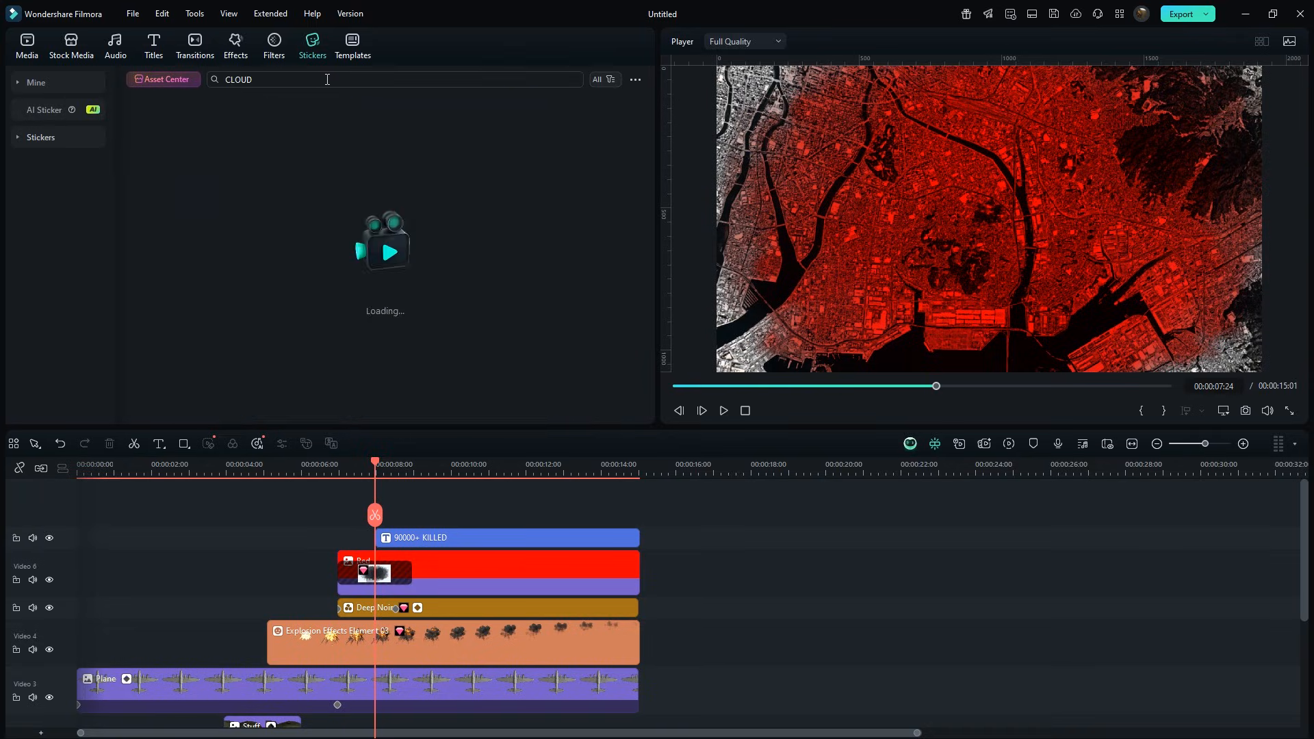
{"action": "left_click_drag", "start_coordinate": [197, 292], "coordinate": [68, 484]}
{"action": "left_click", "coordinate": [72, 463]}
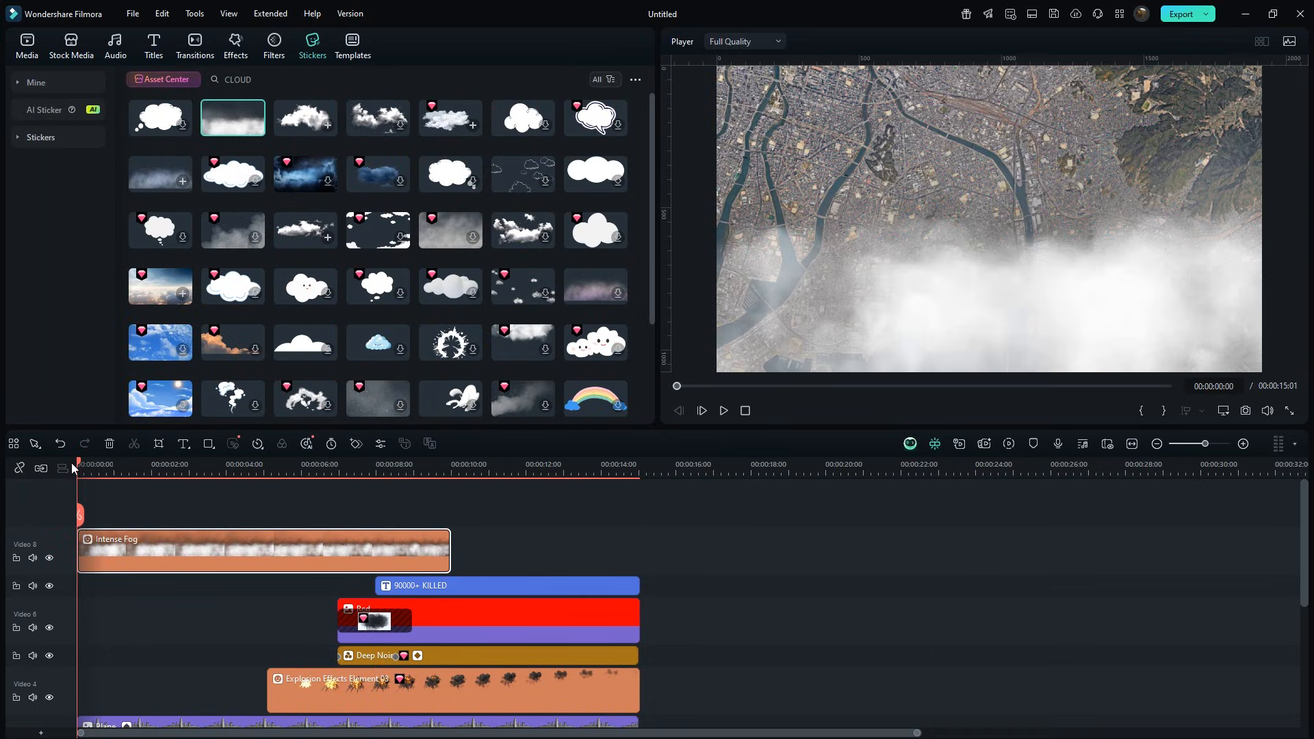
Set the fog sticker's blend mode to Screen.
{"action": "double_click", "coordinate": [155, 548]}
{"action": "scroll", "coordinate": [387, 274], "scroll_direction": "down", "scroll_amount": 5}
{"action": "left_click", "coordinate": [390, 217]}
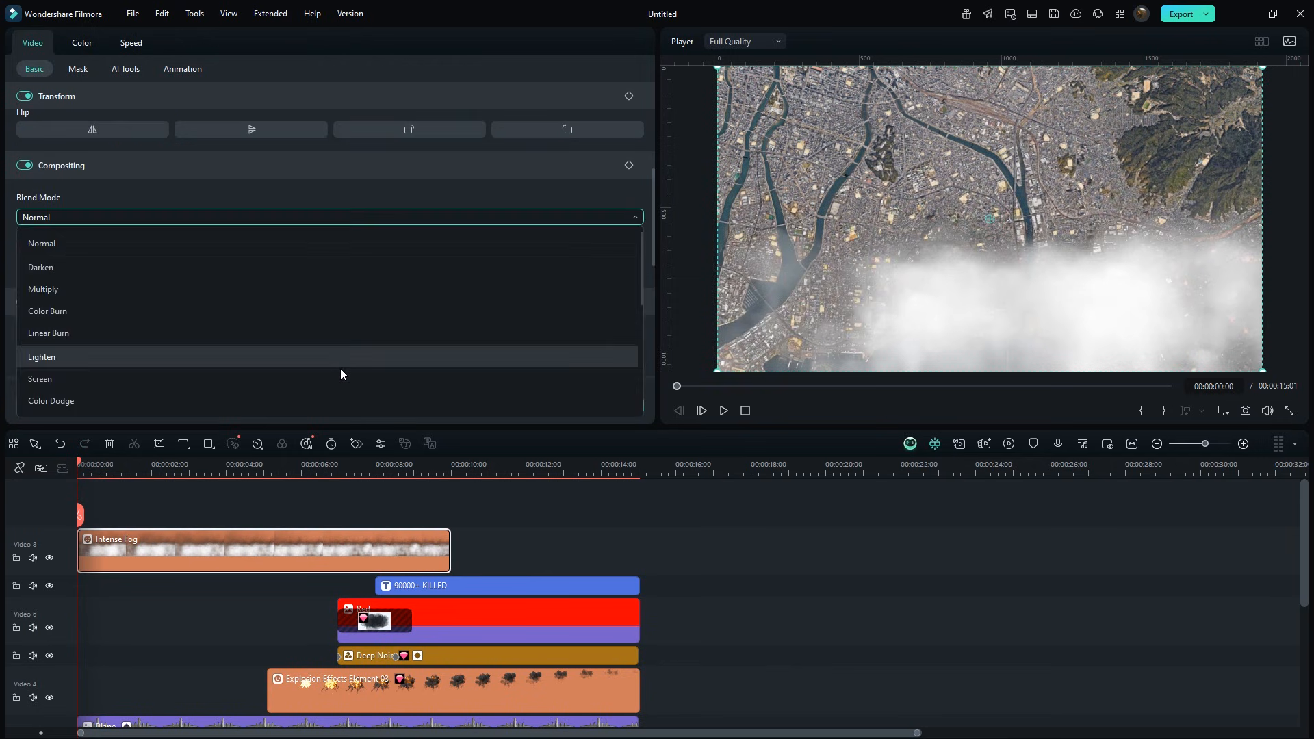
{"action": "left_click", "coordinate": [336, 378]}
Keyframe the fog's transform at the start, then at about 2.5 seconds scale it to 159% and move it to Y -355.
{"action": "scroll", "coordinate": [461, 274], "scroll_direction": "up", "scroll_amount": 5}
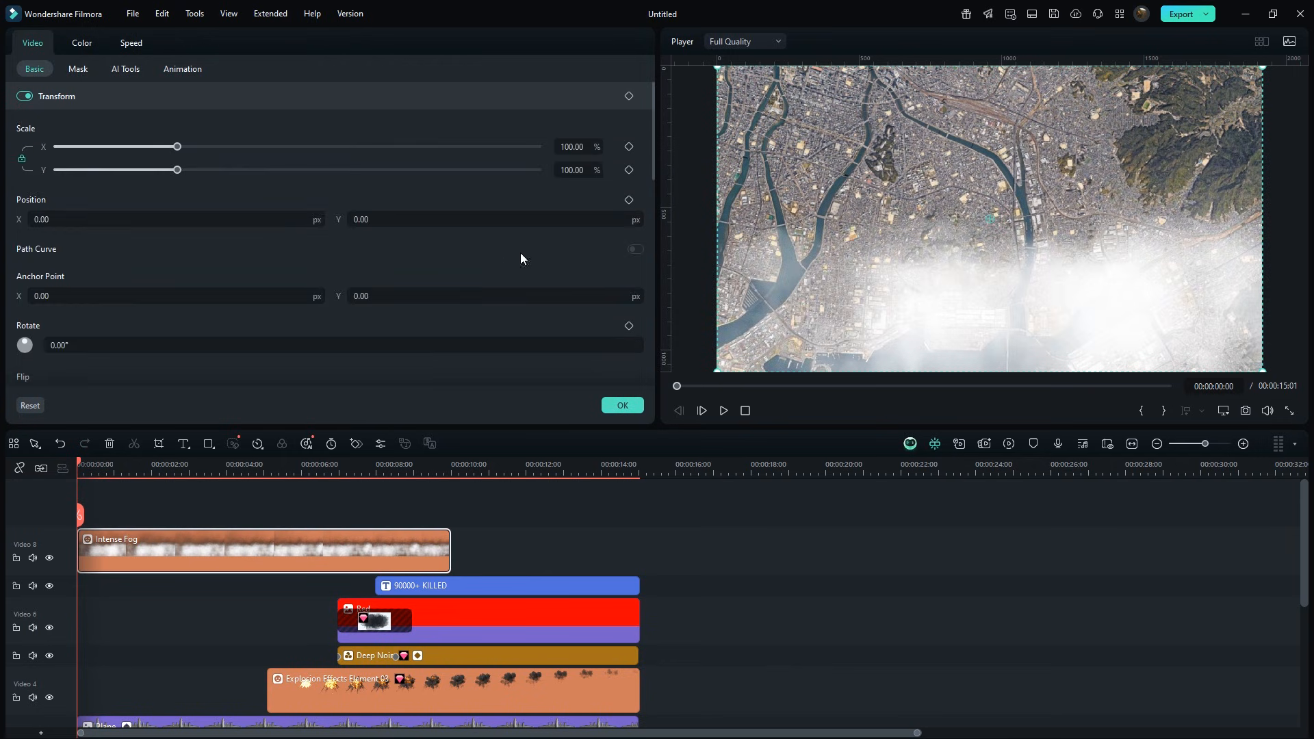
{"action": "left_click", "coordinate": [630, 169]}
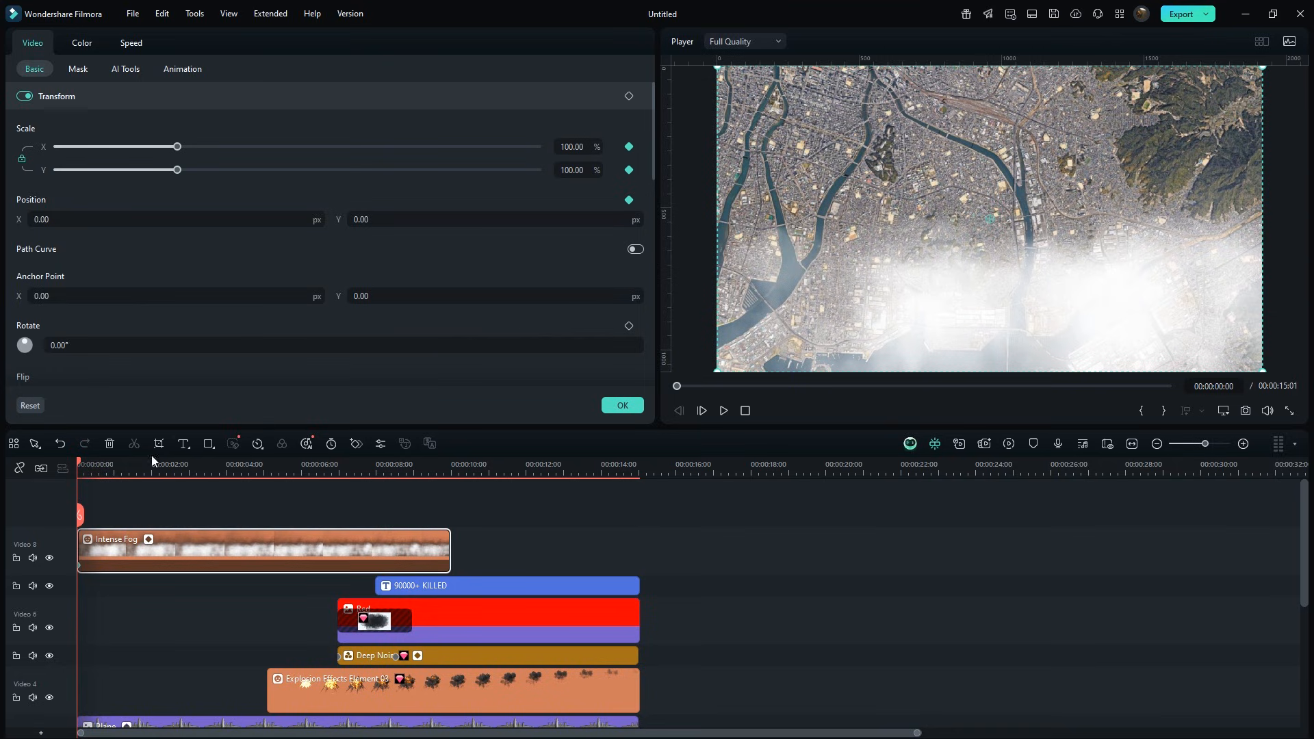
{"action": "left_click_drag", "start_coordinate": [81, 467], "coordinate": [189, 482]}
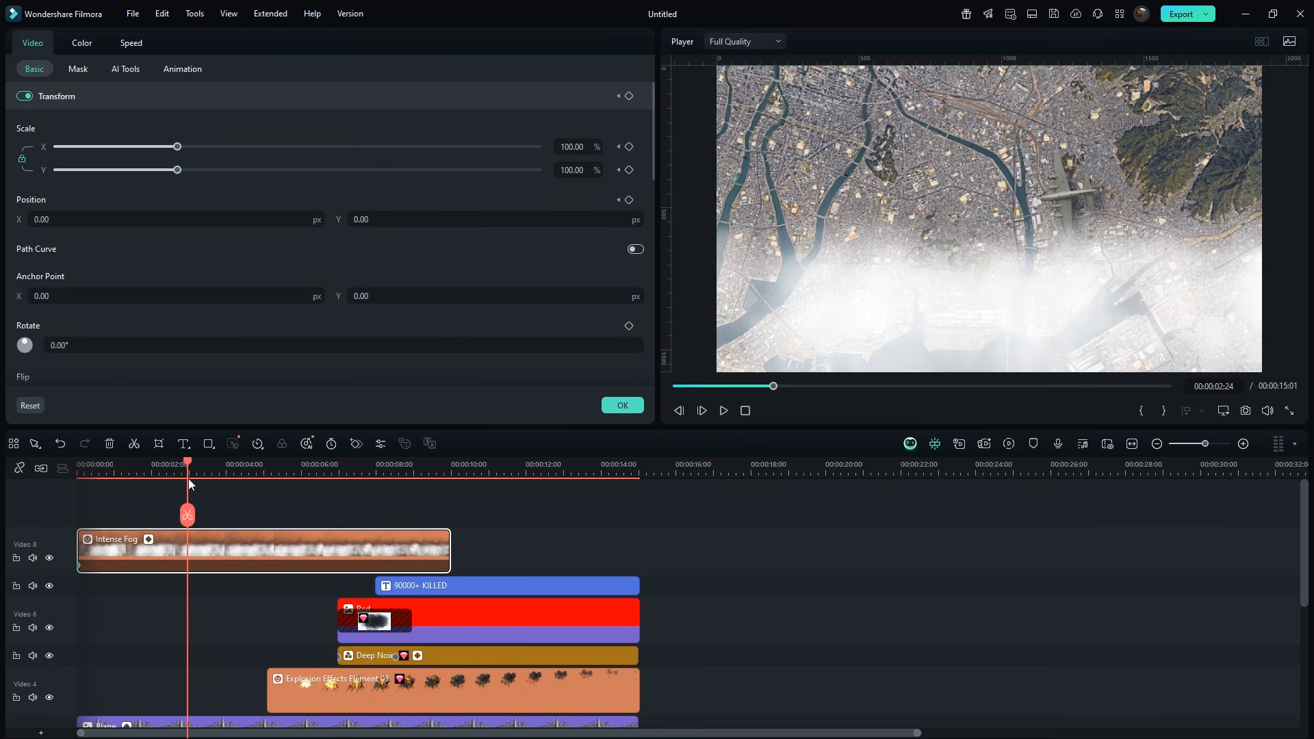
{"action": "left_click_drag", "start_coordinate": [568, 146], "coordinate": [568, 147]}
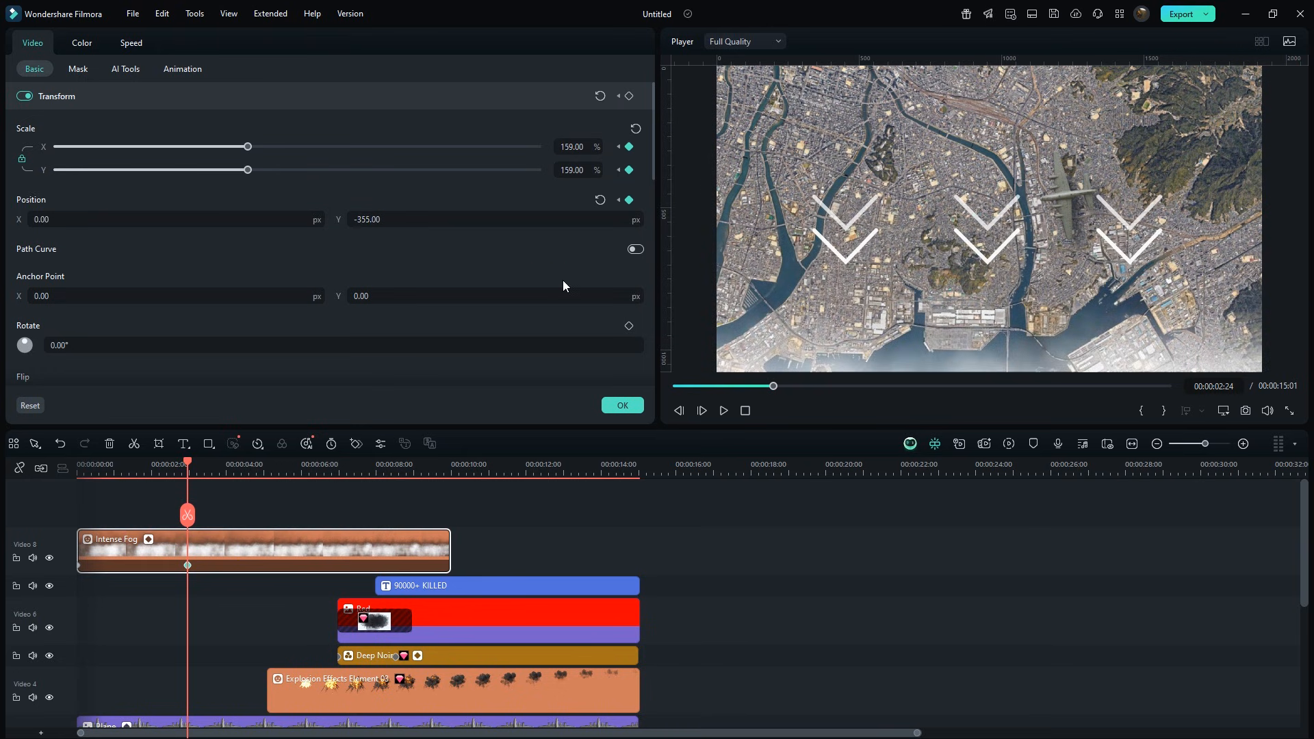
Add another Intense Fog sticker on a new top track at the video's start.
{"action": "left_click", "coordinate": [552, 512]}
{"action": "left_click_drag", "start_coordinate": [229, 139], "coordinate": [51, 500]}
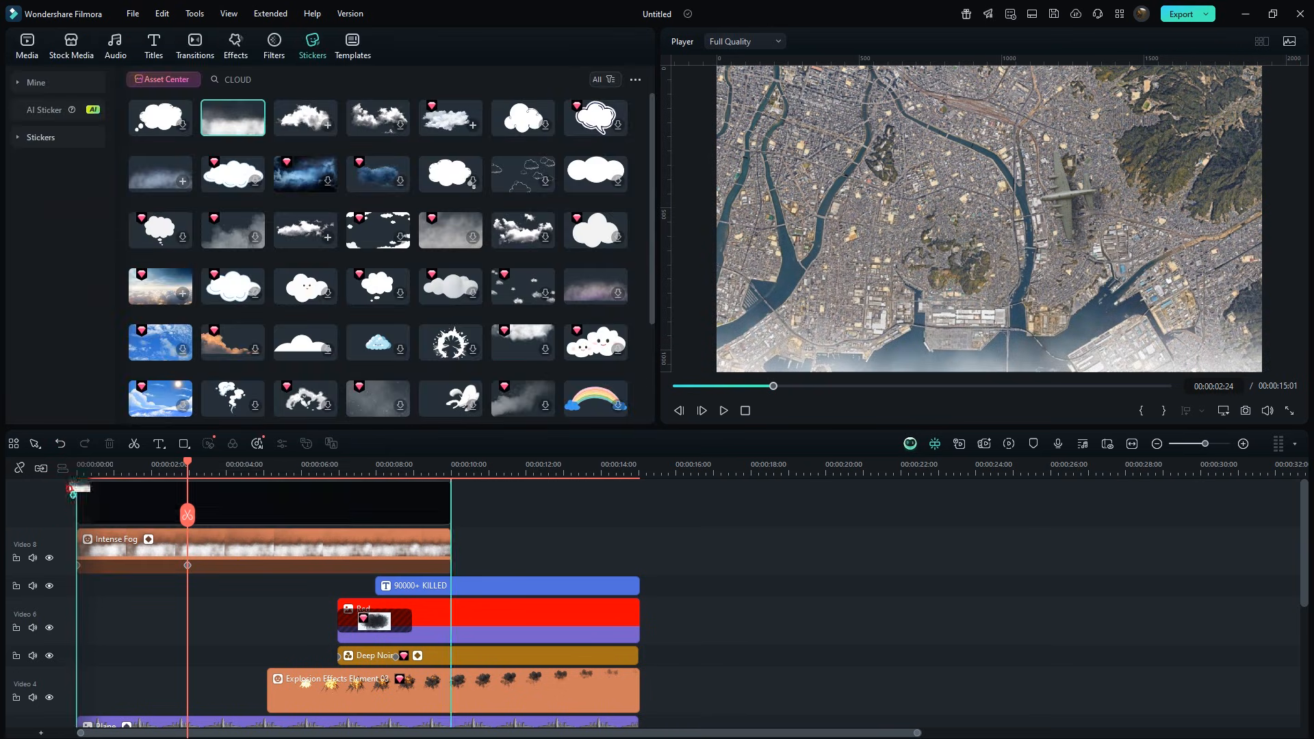
At the video's start, rotate the second fog sticker 180°, keyframe its position and scale, and set scale to 159%.
{"action": "left_click", "coordinate": [181, 551]}
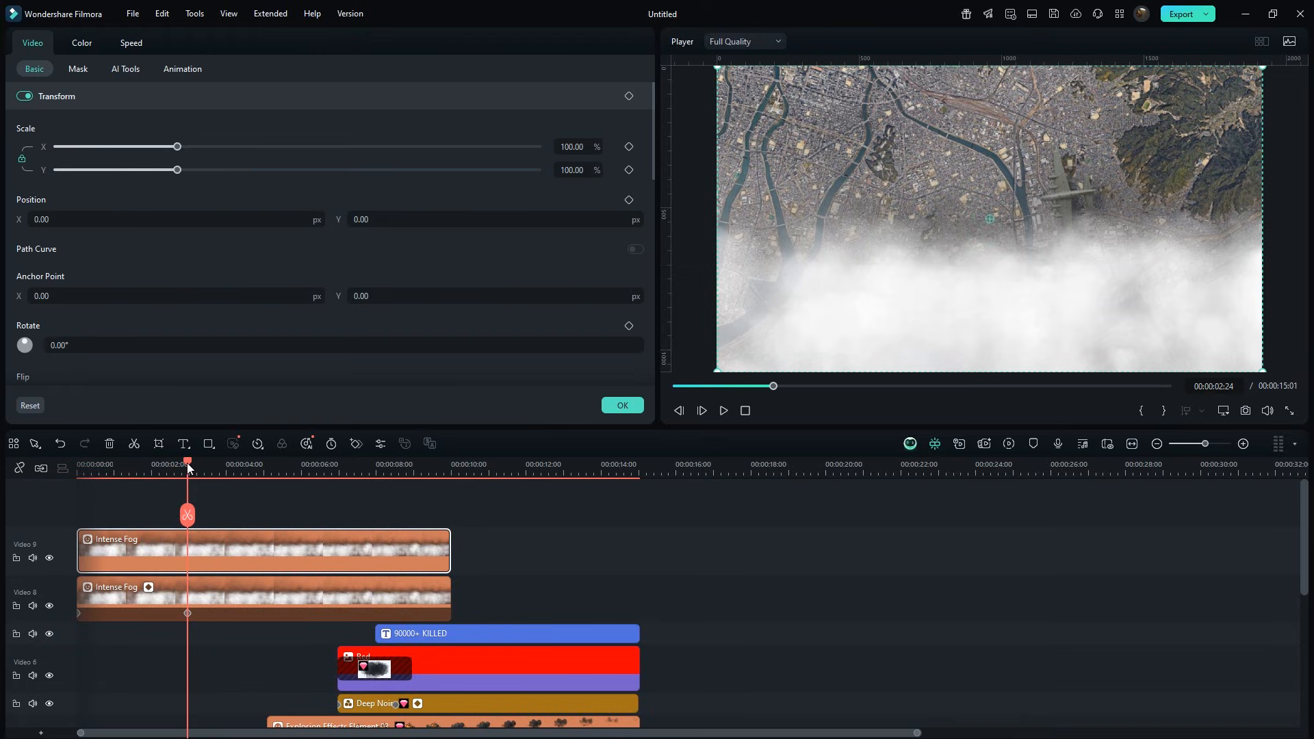
{"action": "left_click_drag", "start_coordinate": [187, 463], "coordinate": [77, 462]}
{"action": "left_click", "coordinate": [94, 346]}
{"action": "type", "text": "18"}
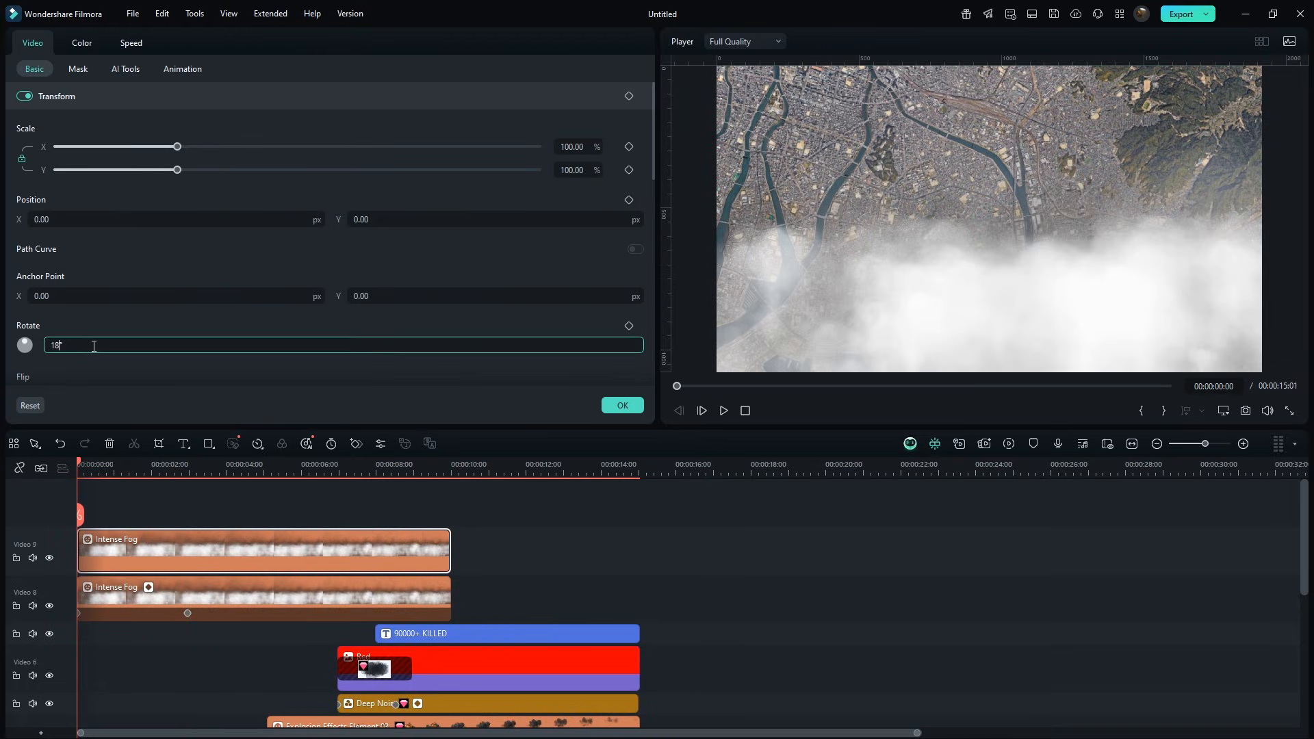
{"action": "type", "text": "0"}
{"action": "key", "text": "Return"}
{"action": "left_click", "coordinate": [629, 200]}
{"action": "left_click", "coordinate": [629, 170]}
{"action": "left_click", "coordinate": [587, 172]}
{"action": "type", "text": "159"}
{"action": "key", "text": "Return"}
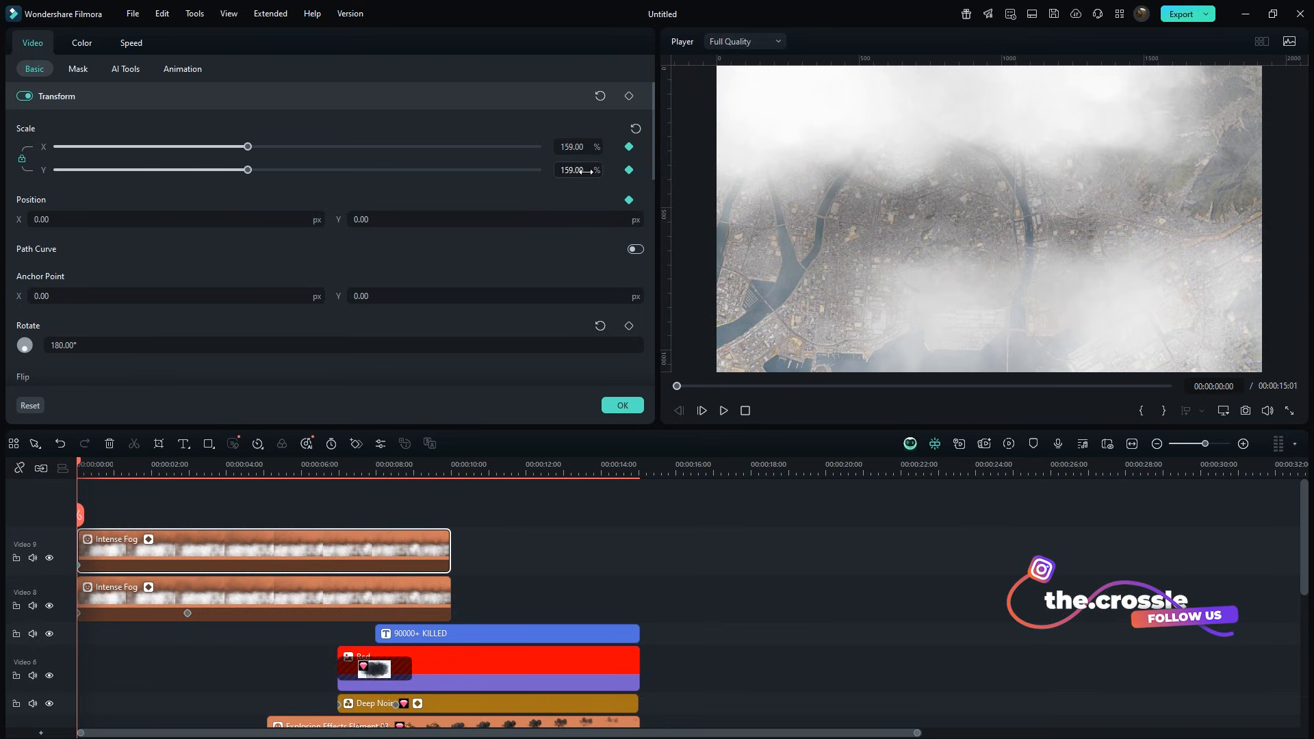
At about 2.5 seconds, move the second fog down to Y 486 and preview the animation from the start.
{"action": "left_click", "coordinate": [188, 467]}
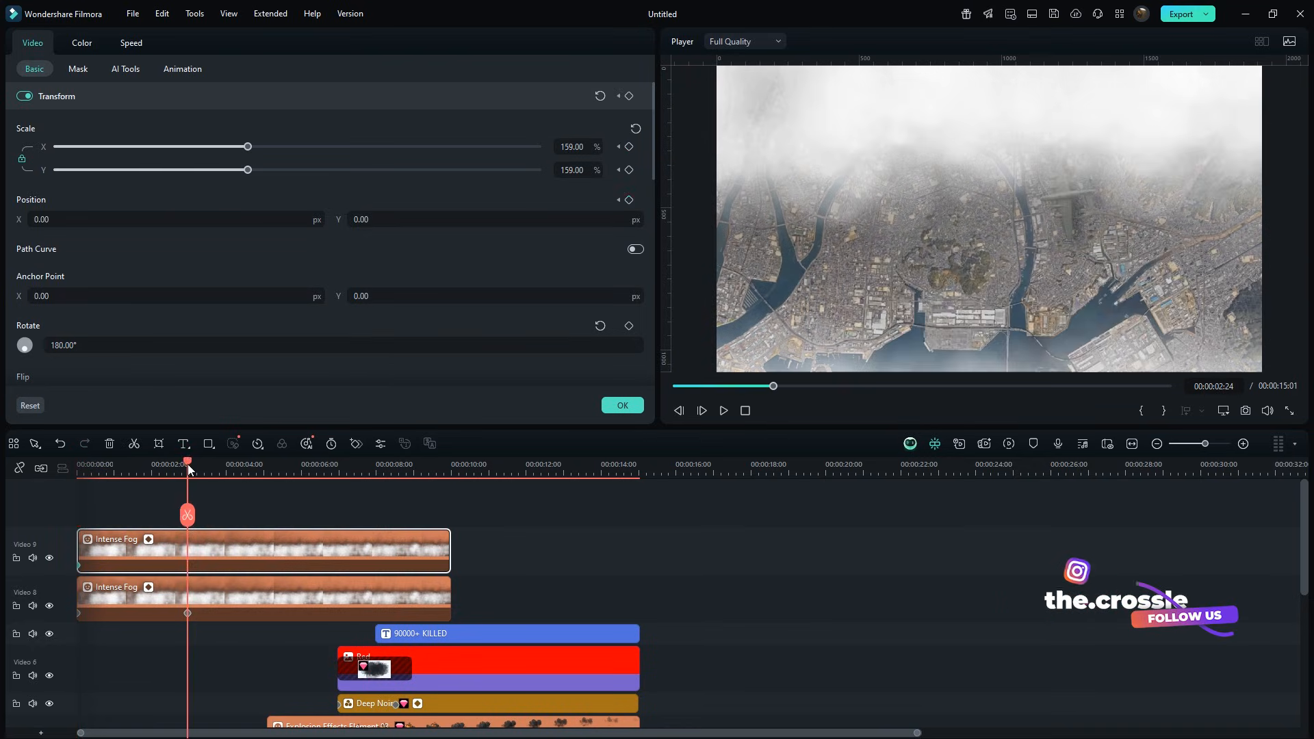
{"action": "left_click_drag", "start_coordinate": [394, 223], "coordinate": [396, 217]}
{"action": "left_click_drag", "start_coordinate": [192, 465], "coordinate": [64, 467]}
{"action": "key", "text": "space"}
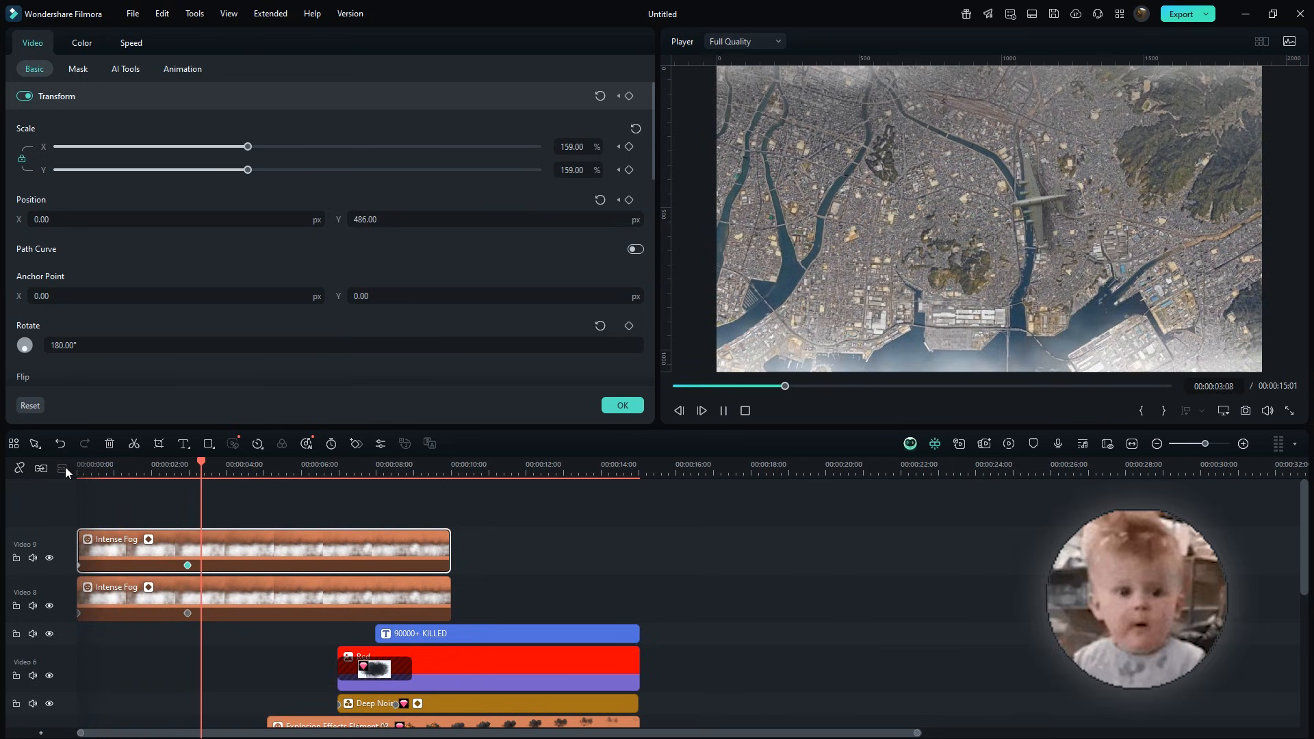
{"action": "key", "text": "space"}
Review the second fog sticker's remaining transform and compositing settings.
{"action": "scroll", "coordinate": [230, 350], "scroll_direction": "down", "scroll_amount": 1}
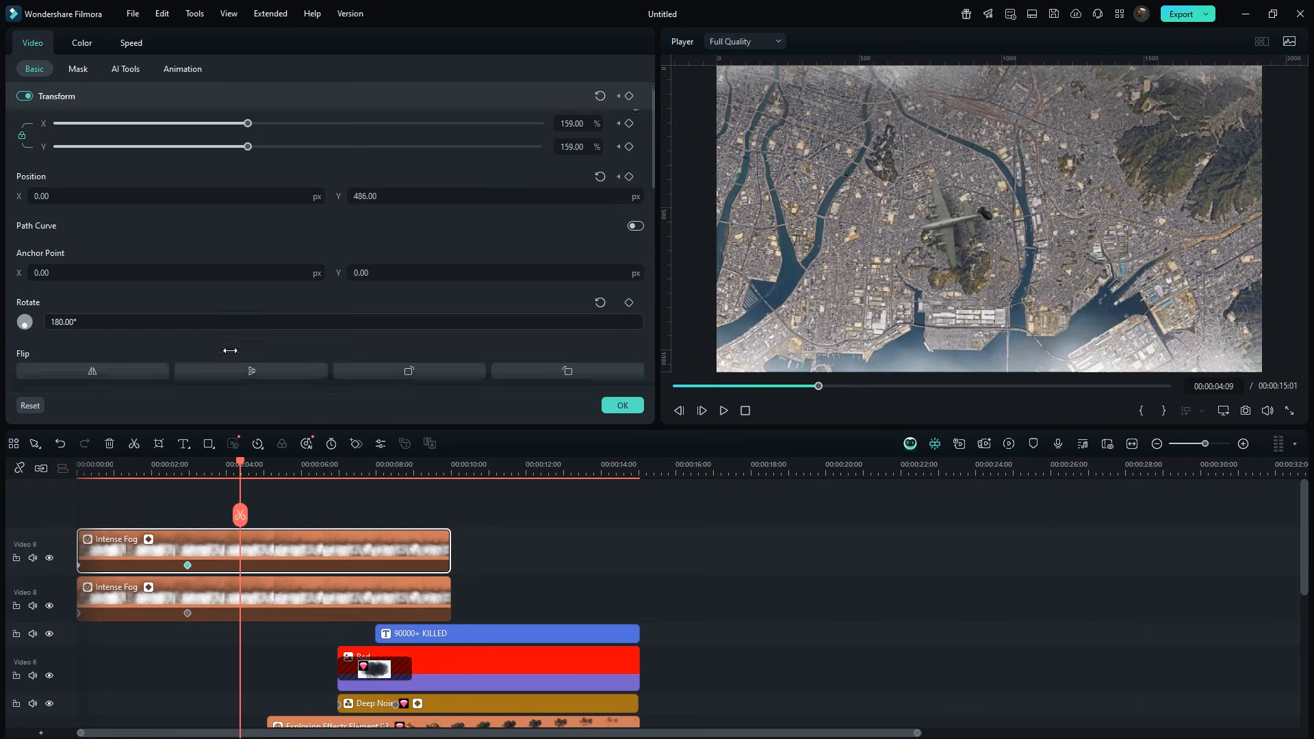
{"action": "scroll", "coordinate": [230, 351], "scroll_direction": "down", "scroll_amount": 3}
{"action": "left_click", "coordinate": [244, 272]}
{"action": "left_click", "coordinate": [174, 436]}
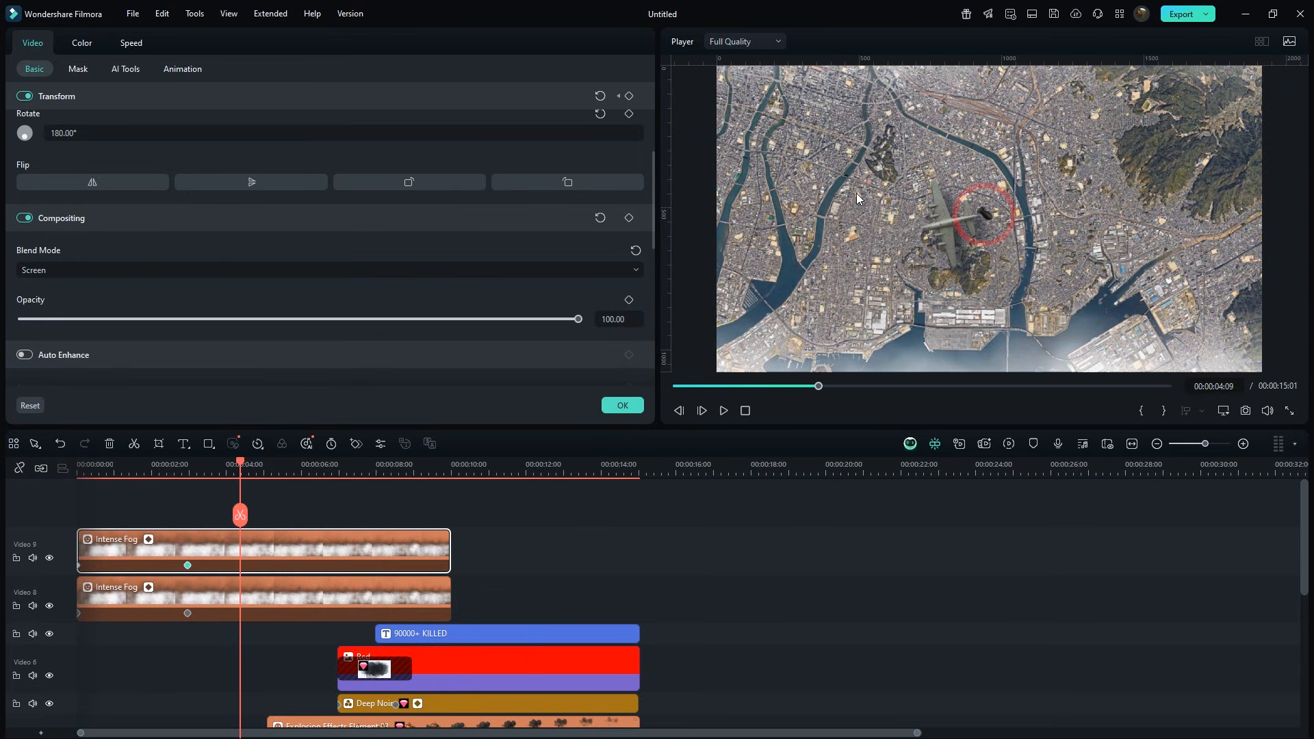
{"action": "scroll", "coordinate": [860, 552], "scroll_direction": "down", "scroll_amount": 5}
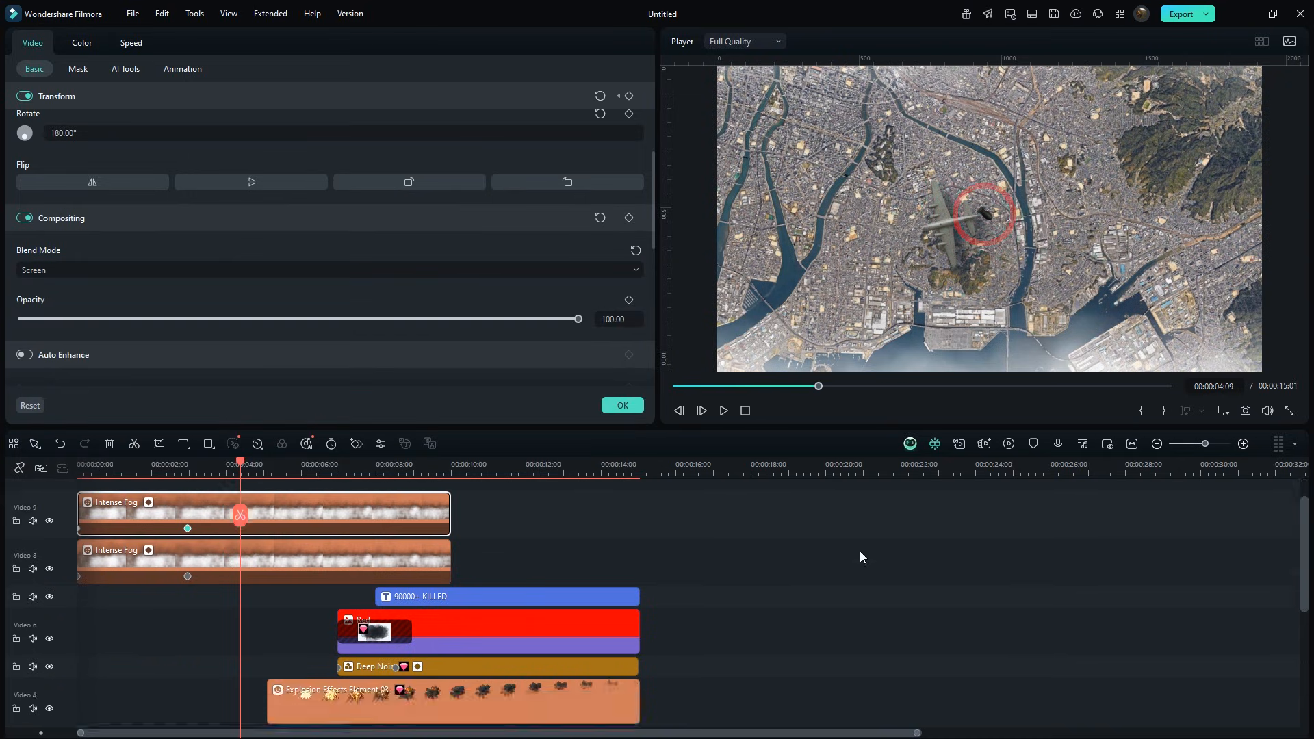
Select the Stuff image clip and set its White to 99 and Black to 57 in the color settings.
{"action": "left_click", "coordinate": [293, 658]}
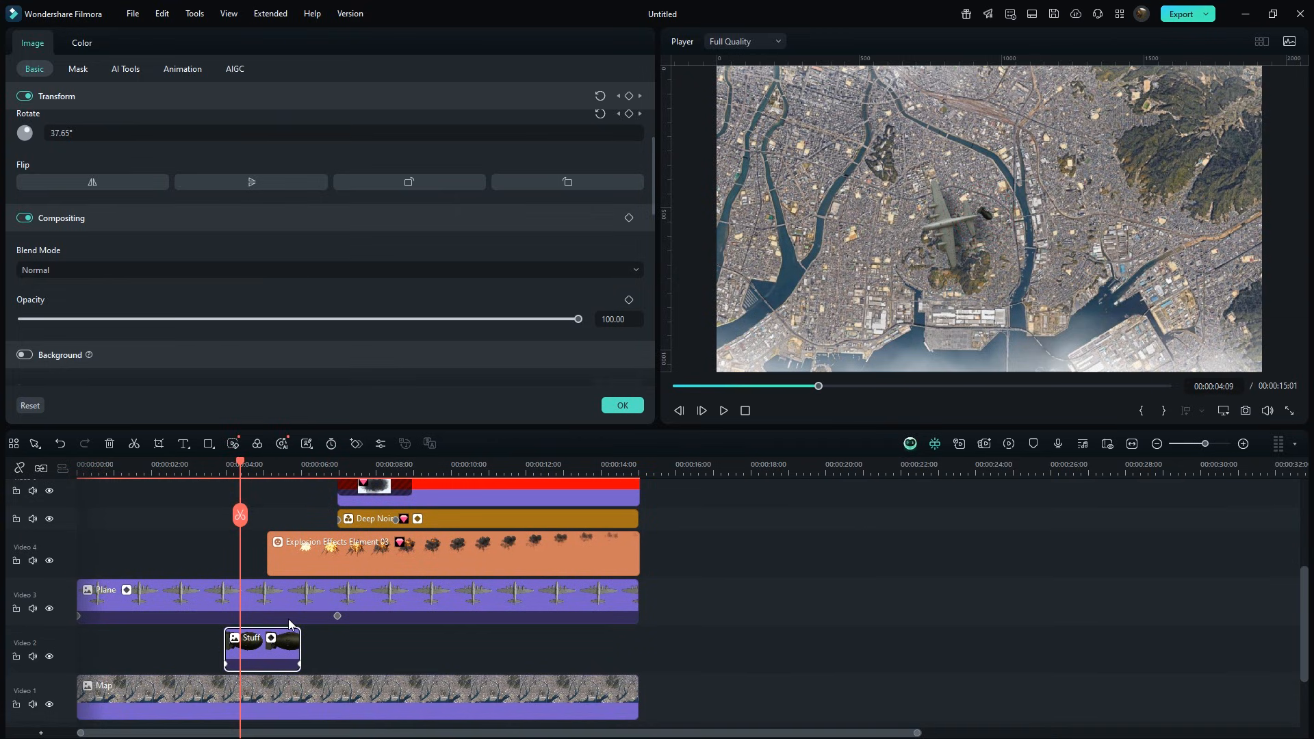
{"action": "left_click", "coordinate": [82, 43]}
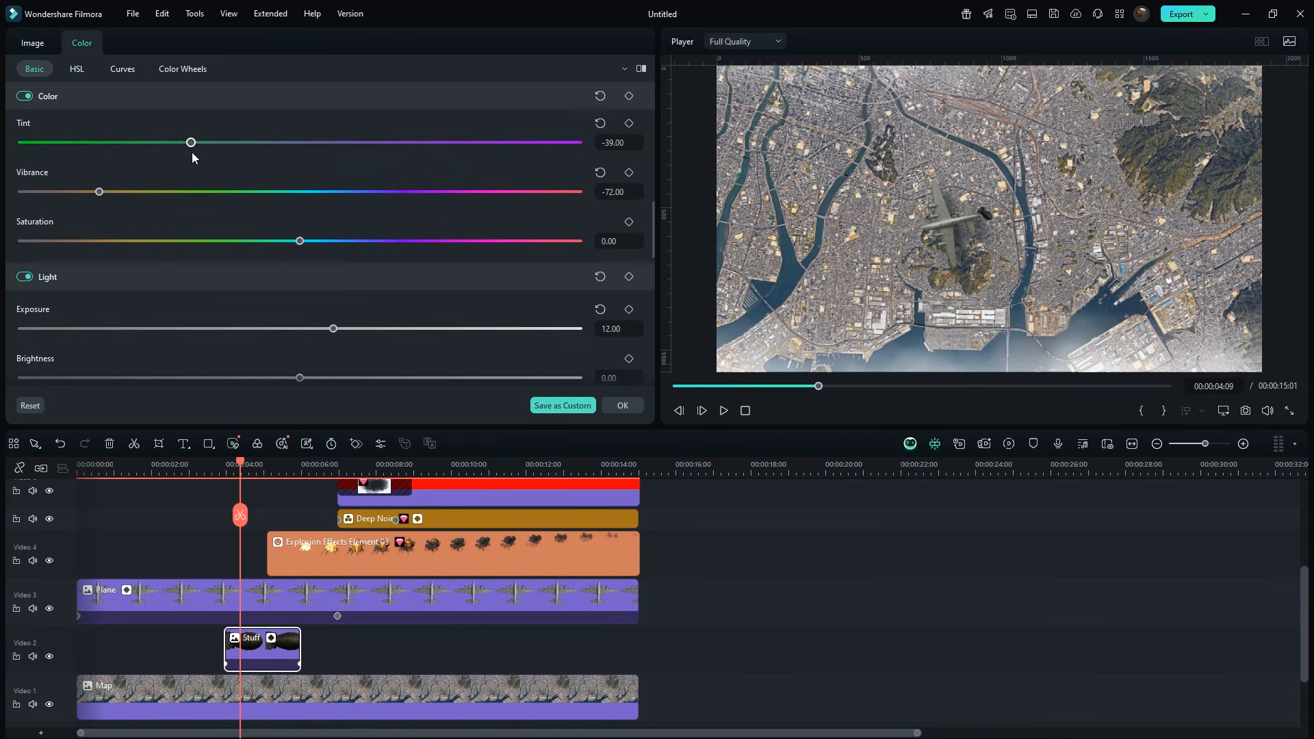
{"action": "scroll", "coordinate": [384, 327], "scroll_direction": "down", "scroll_amount": 3}
{"action": "left_click_drag", "start_coordinate": [300, 380], "coordinate": [554, 379]}
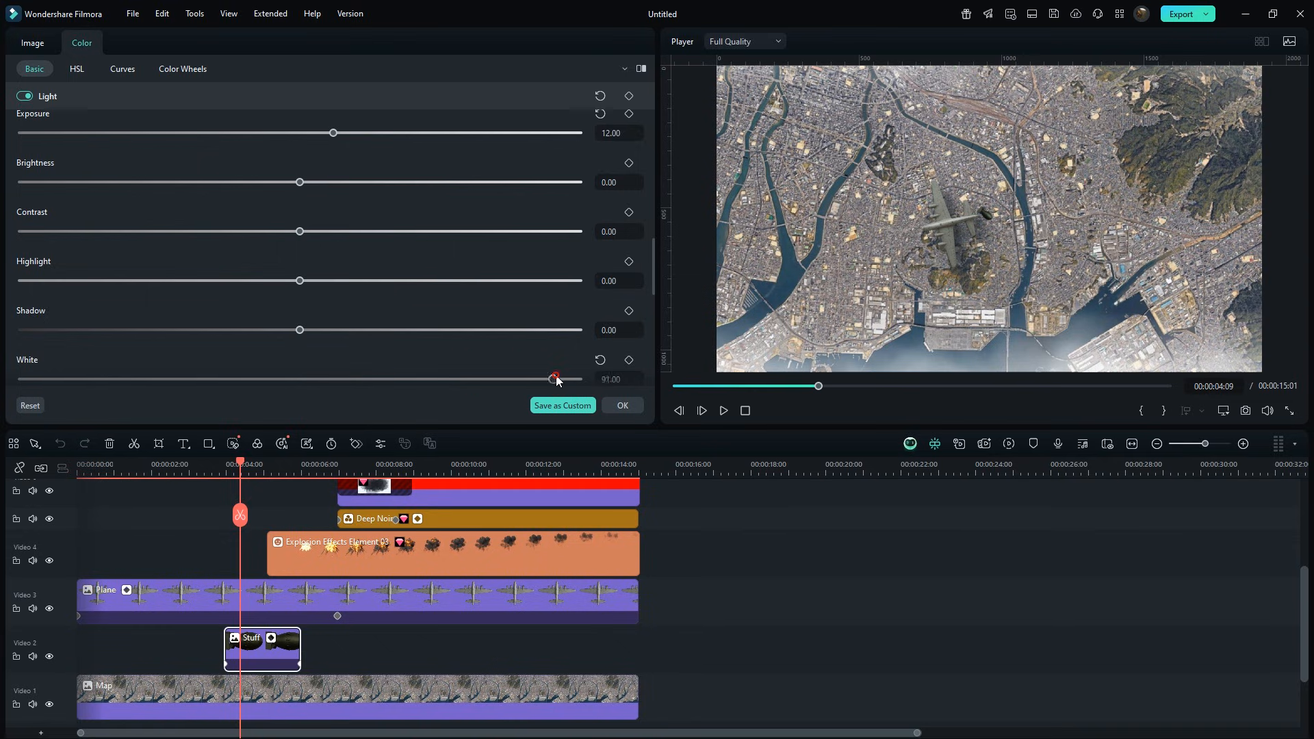
{"action": "scroll", "coordinate": [575, 381], "scroll_direction": "down", "scroll_amount": 2}
{"action": "left_click_drag", "start_coordinate": [300, 322], "coordinate": [450, 323]}
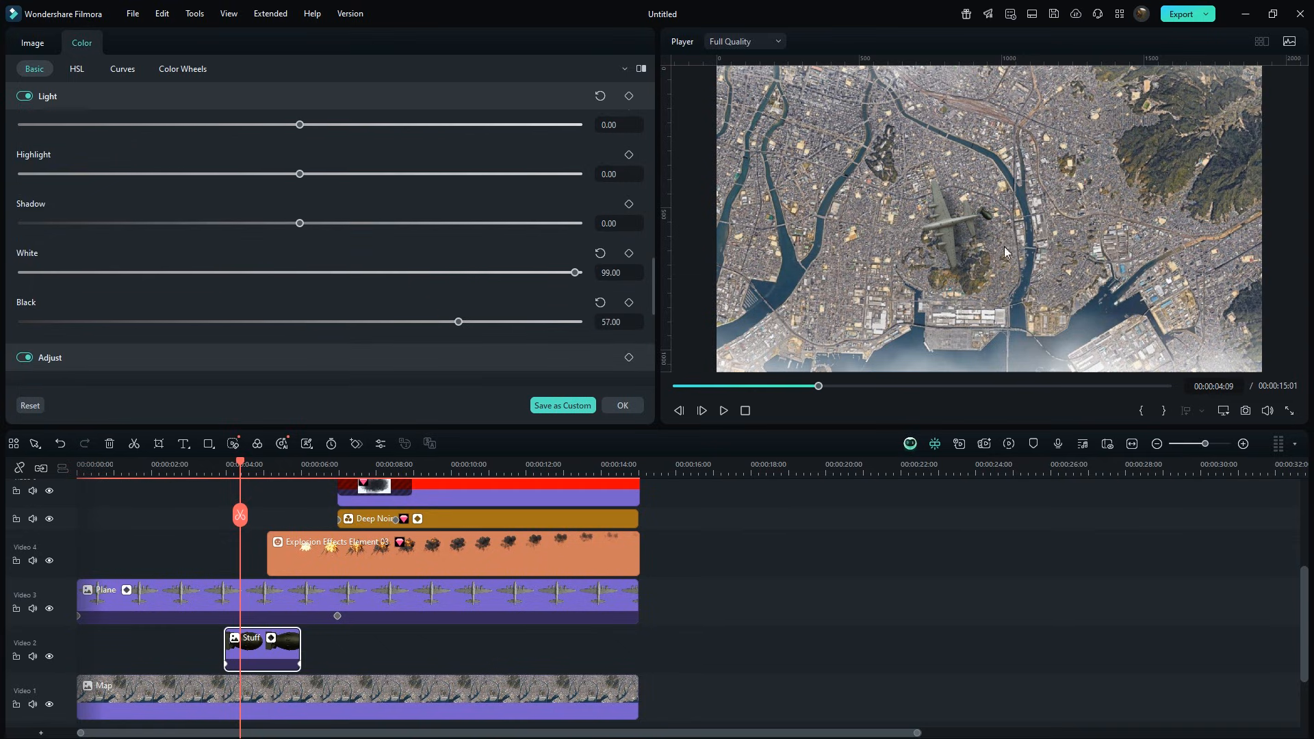
Select all timeline clips and combine them into a compound clip named All Layers.
{"action": "scroll", "coordinate": [1020, 543], "scroll_direction": "up", "scroll_amount": 5}
{"action": "left_click_drag", "start_coordinate": [924, 518], "coordinate": [205, 669]}
{"action": "right_click", "coordinate": [250, 613]}
{"action": "left_click", "coordinate": [373, 352]}
{"action": "type", "text": "All Layers"}
{"action": "key", "text": "Return"}
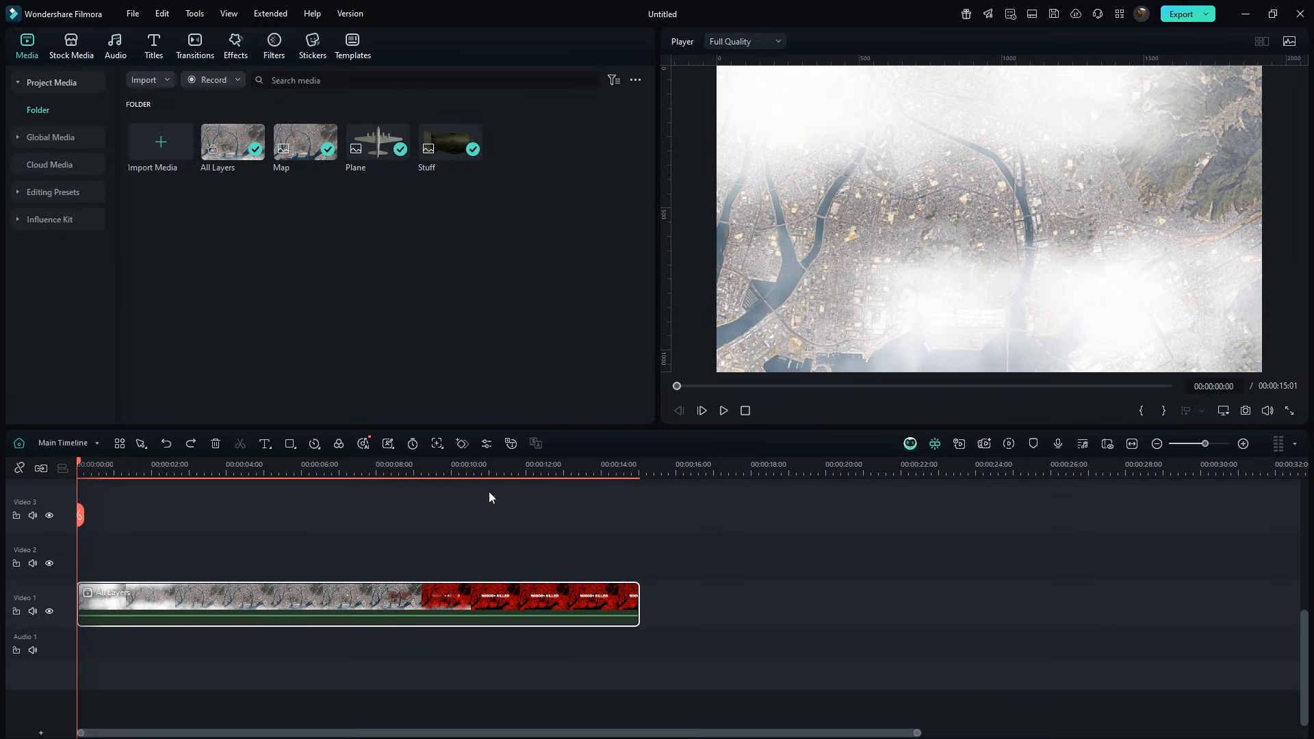
Keyframe the All Layers clip's scale at the start, then set it to 125% at the 15-second end.
{"action": "double_click", "coordinate": [408, 594]}
{"action": "left_click", "coordinate": [630, 170]}
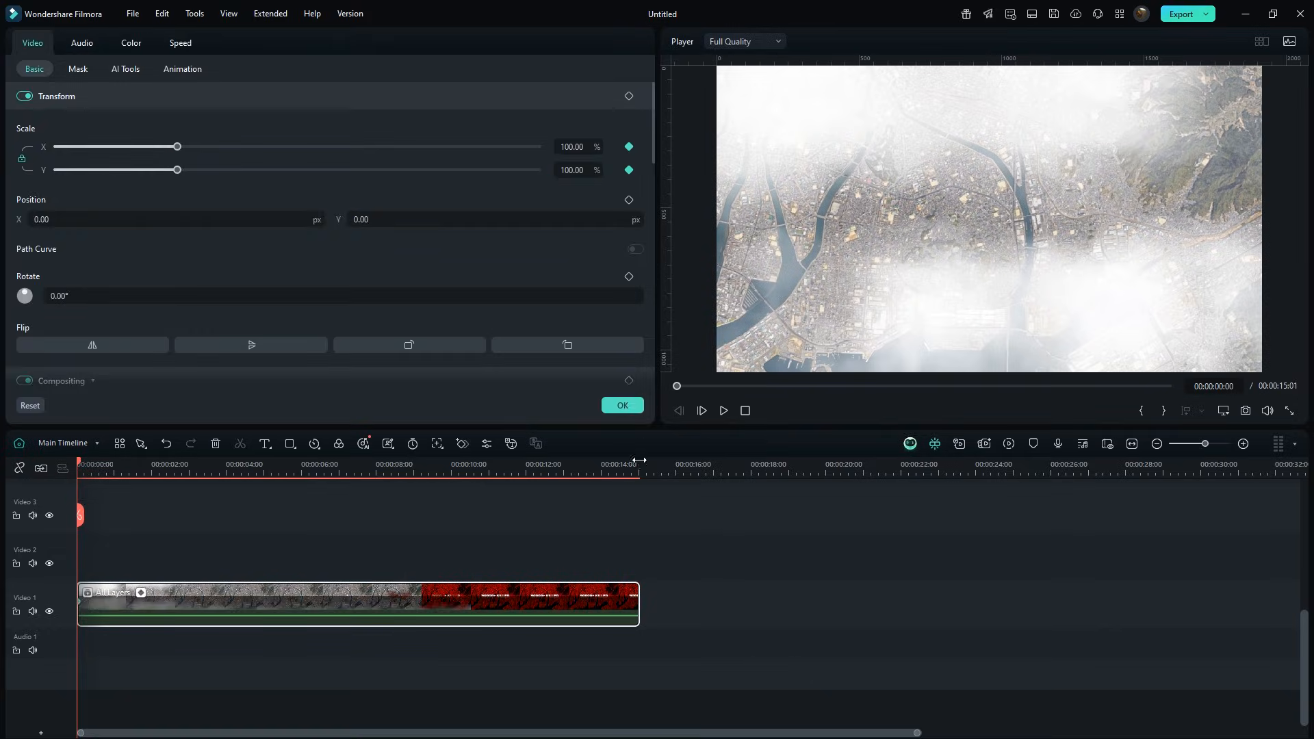
{"action": "left_click", "coordinate": [639, 465]}
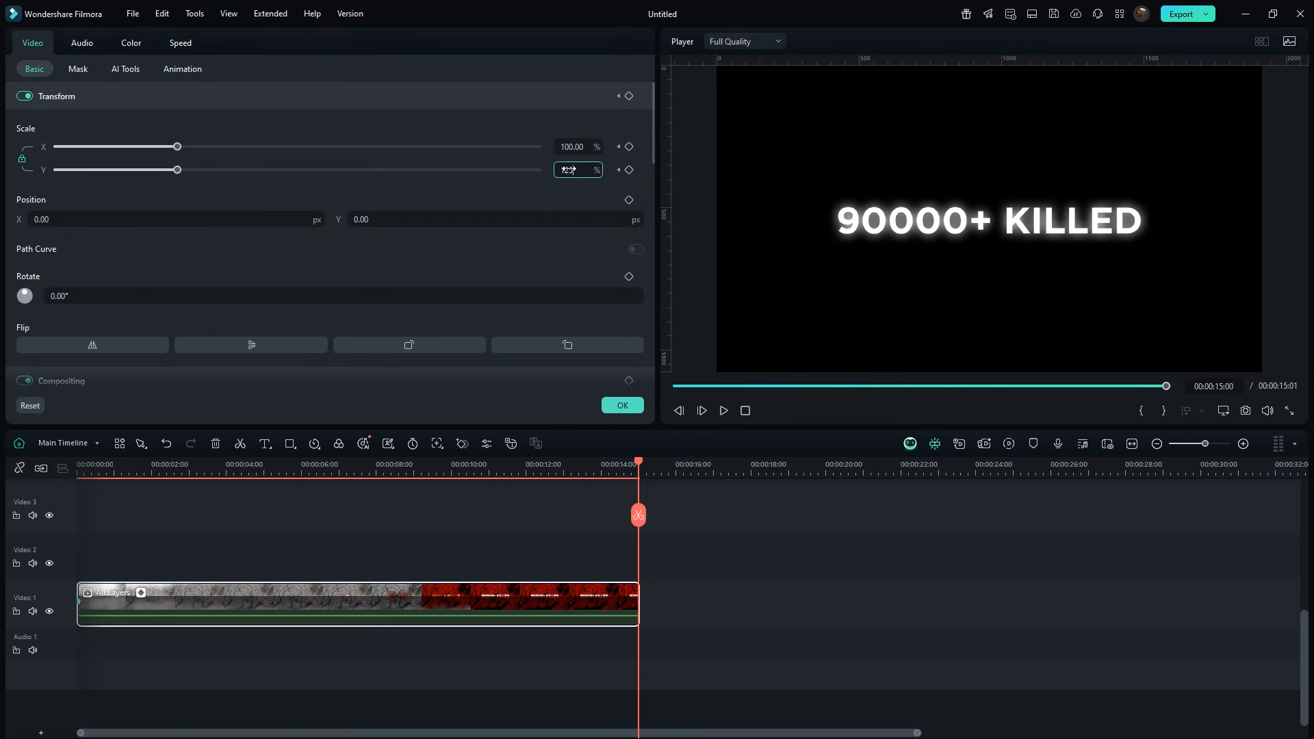
{"action": "key", "text": "Return"}
Adjust the easing of the All Layers scale keyframes in the keyframe graph and play the preview.
{"action": "left_click", "coordinate": [142, 593]}
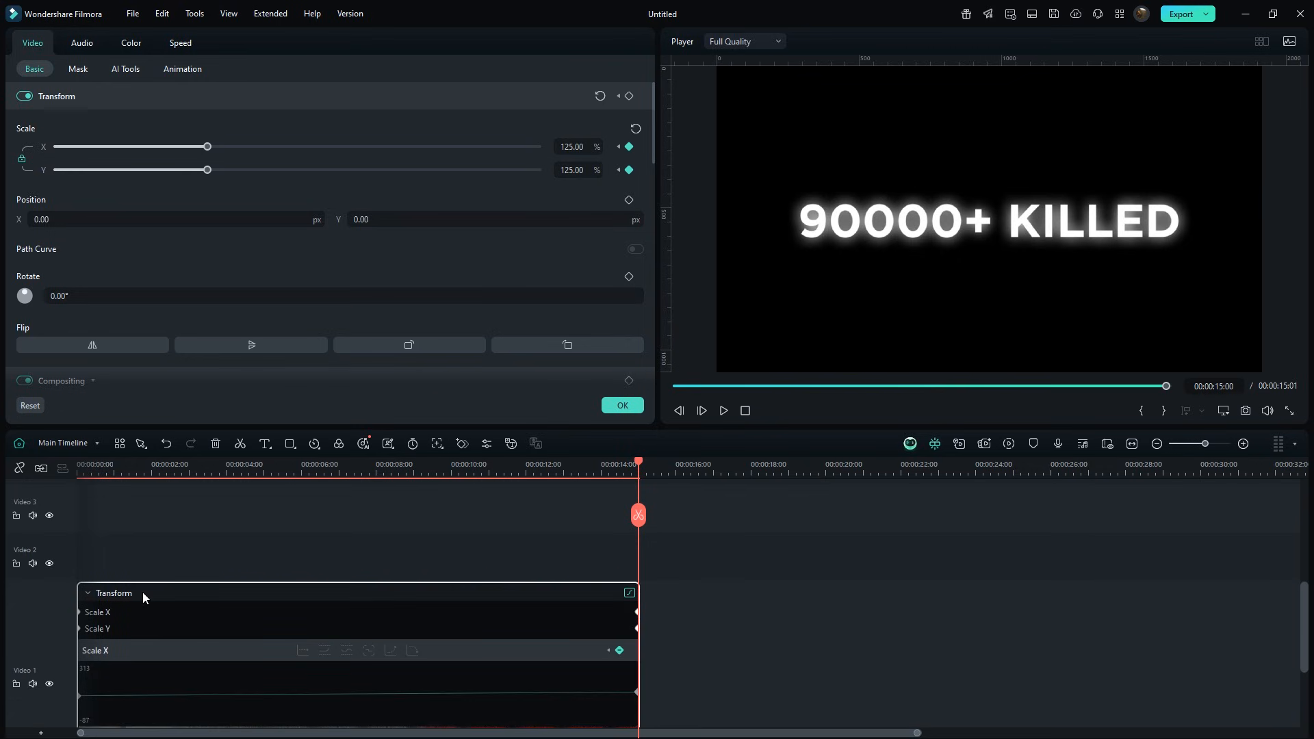
{"action": "left_click", "coordinate": [79, 695]}
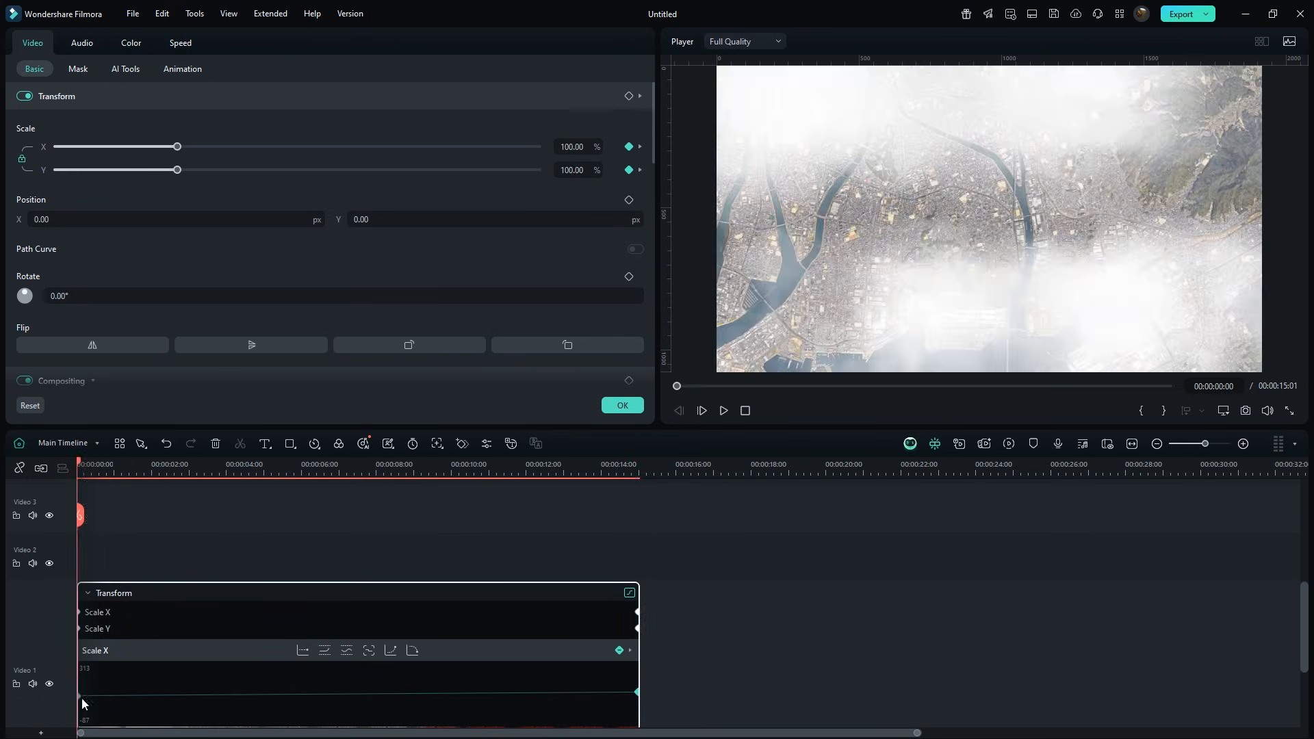
{"action": "scroll", "coordinate": [81, 695], "scroll_direction": "down", "scroll_amount": 2}
{"action": "right_click", "coordinate": [80, 592]}
{"action": "left_click", "coordinate": [125, 734]}
{"action": "left_click", "coordinate": [141, 627]}
{"action": "key", "text": "space"}
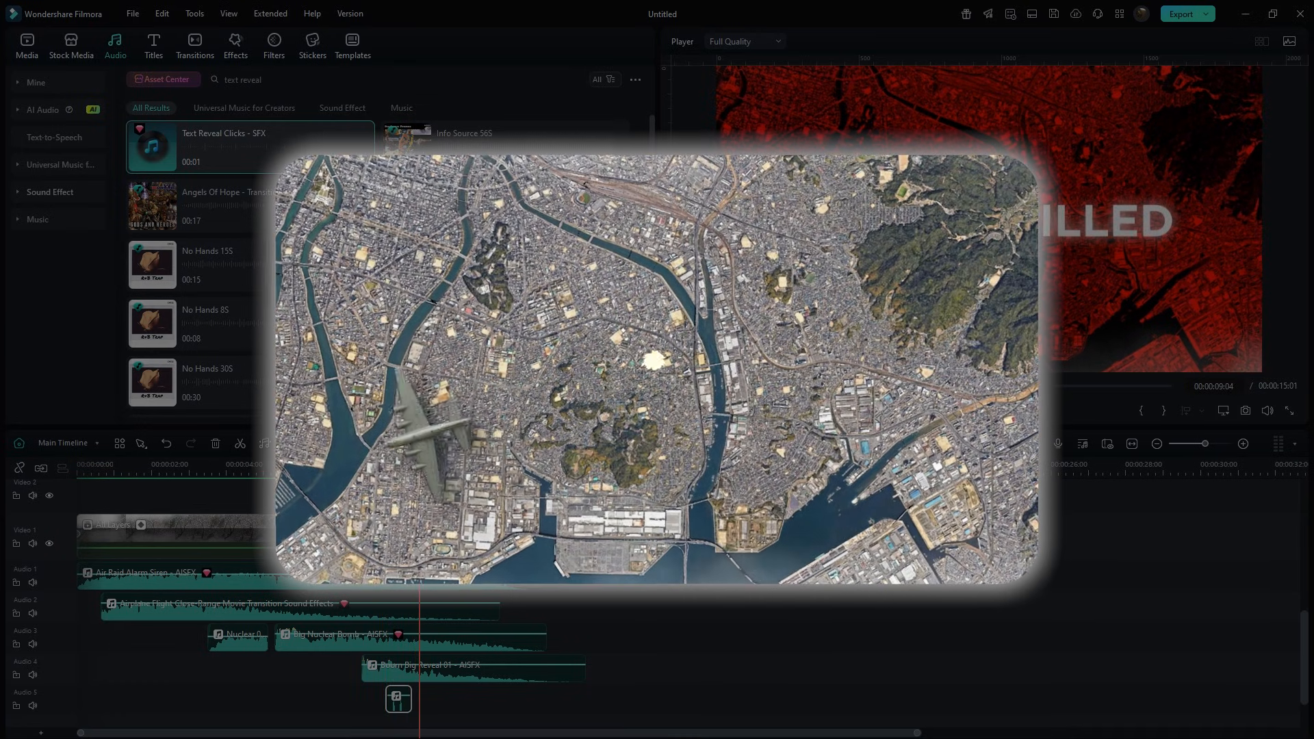
Move the short sound effect clip on the lowest audio track to start at about 9 seconds.
{"action": "left_click_drag", "start_coordinate": [398, 712], "coordinate": [424, 712], "text": "alt"}
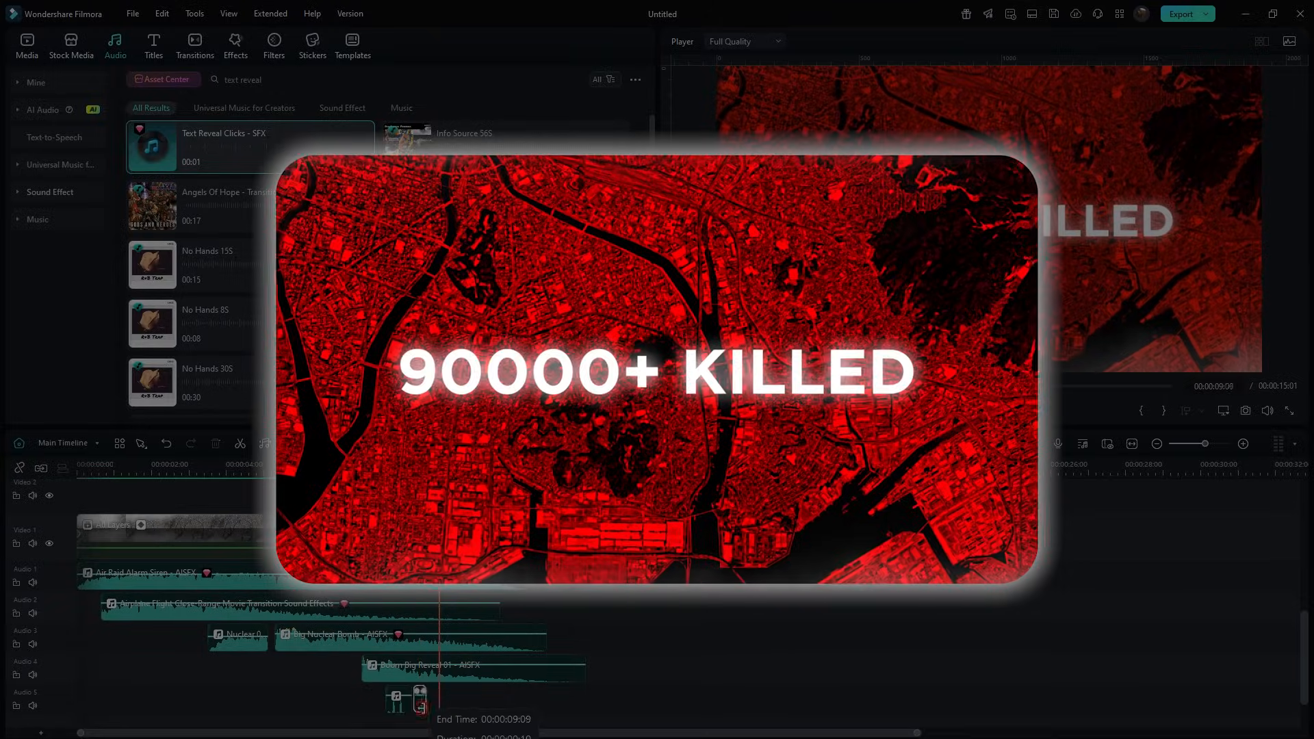